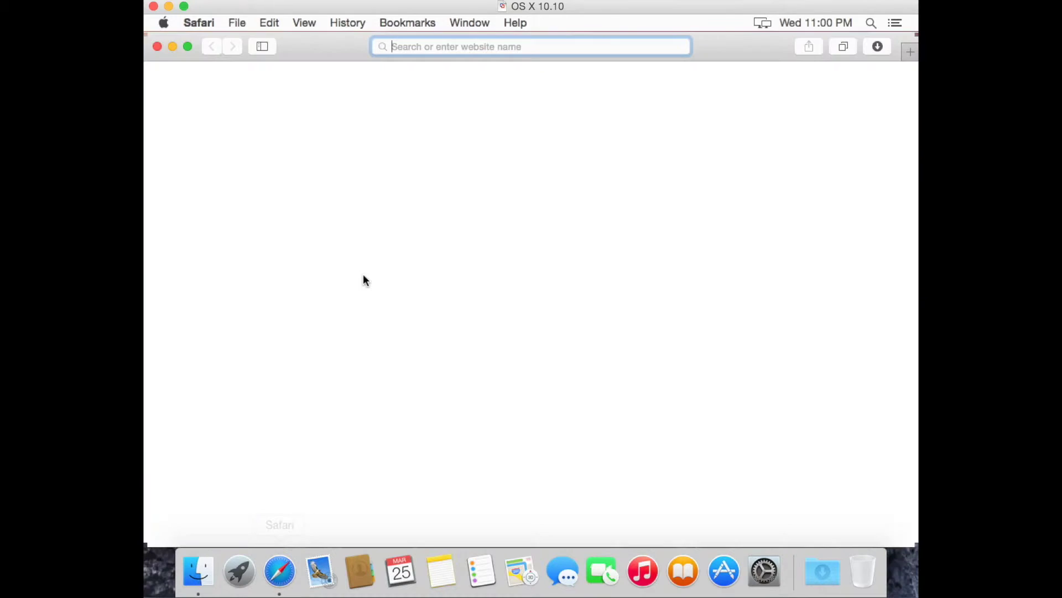
# Step: Load dashpay.io in Safari from the suggestion offered for 'dash'
pyautogui.click(474, 46)
pyautogui.write('d')
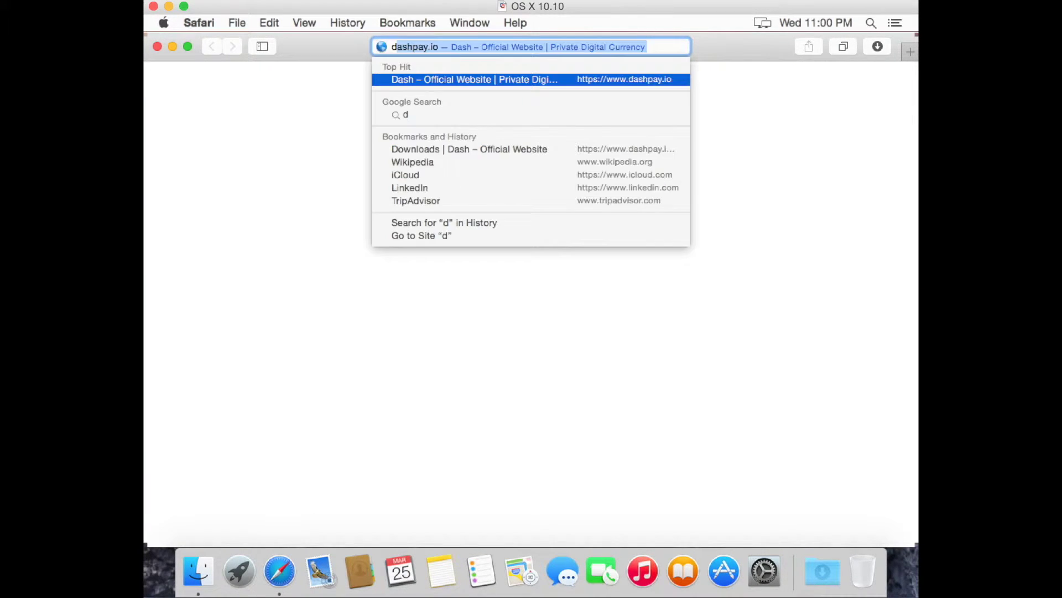
pyautogui.write('ash')
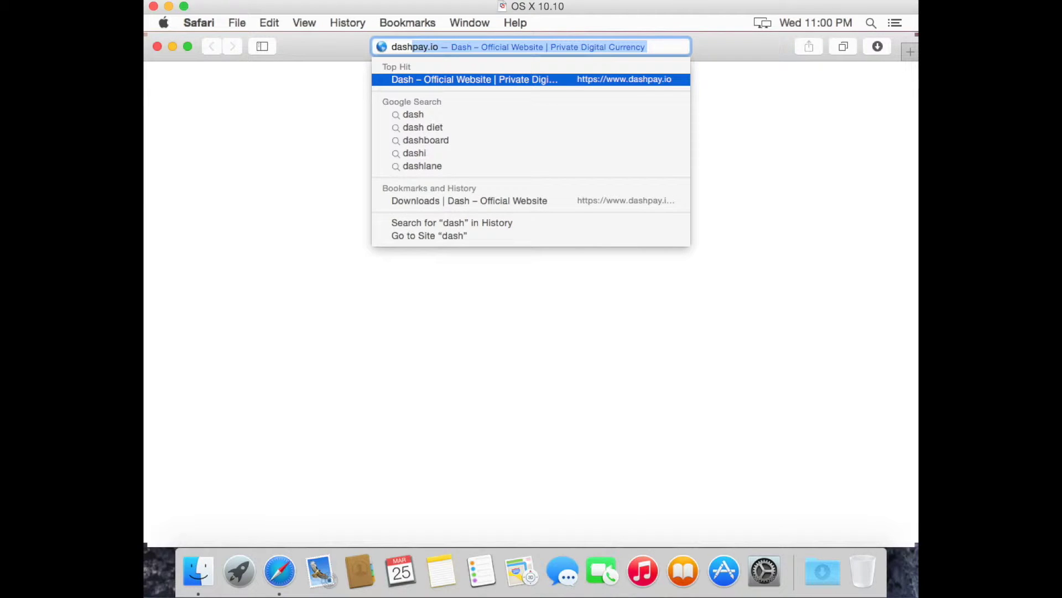
pyautogui.press('Return')
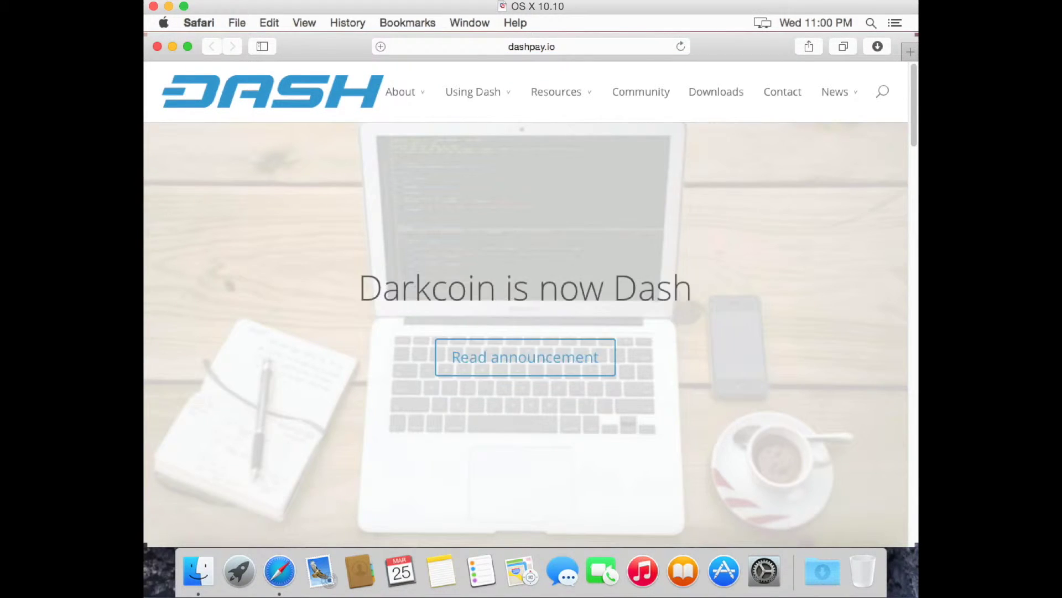
# Step: Download the Mac OS X .dmg of the Dash wallet from dashpay.io's Downloads page
pyautogui.click(729, 93)
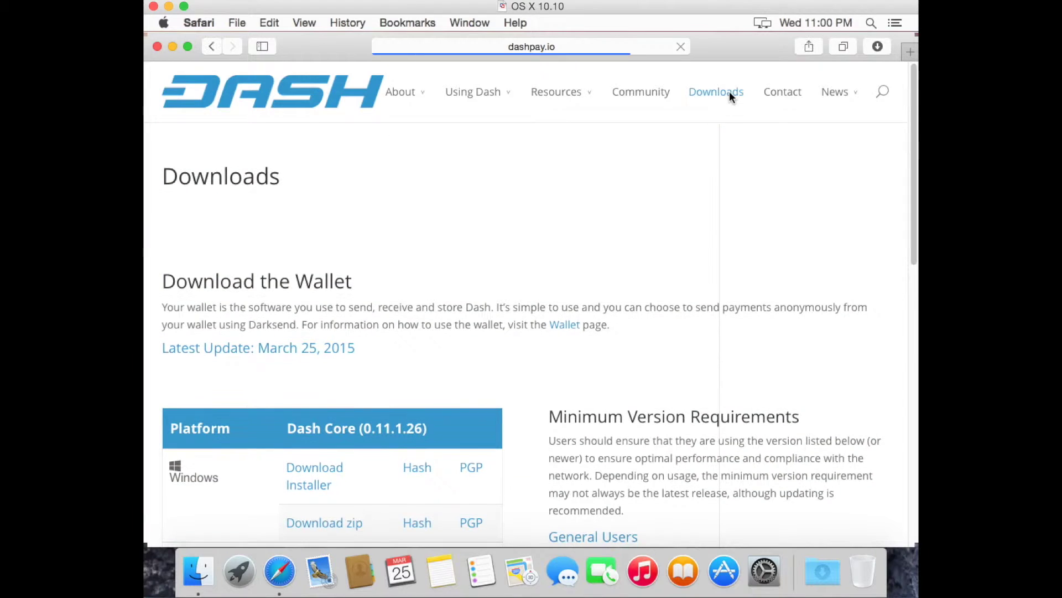
pyautogui.click(911, 391)
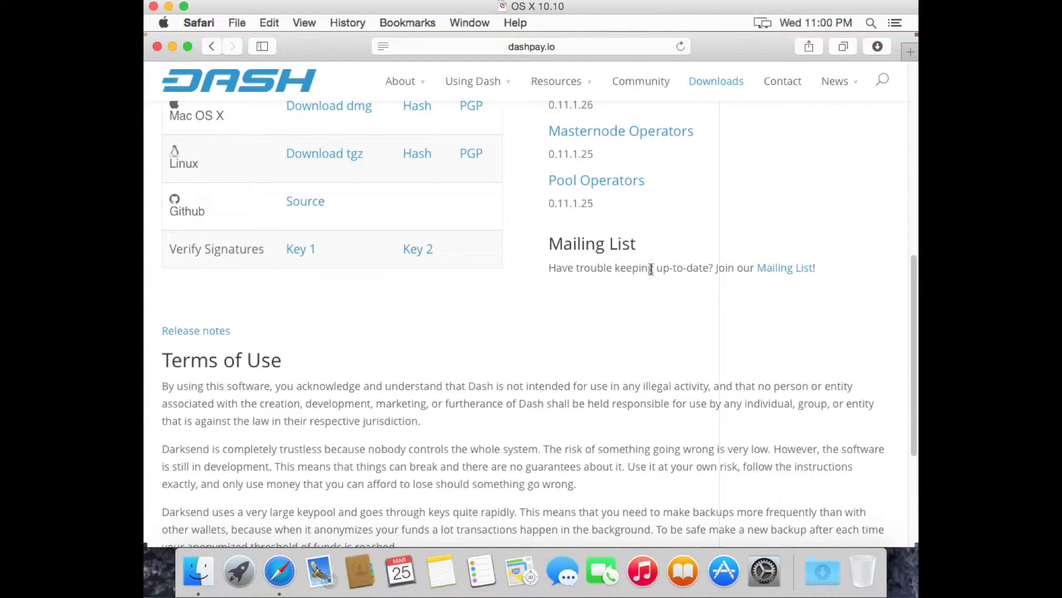
pyautogui.click(344, 111)
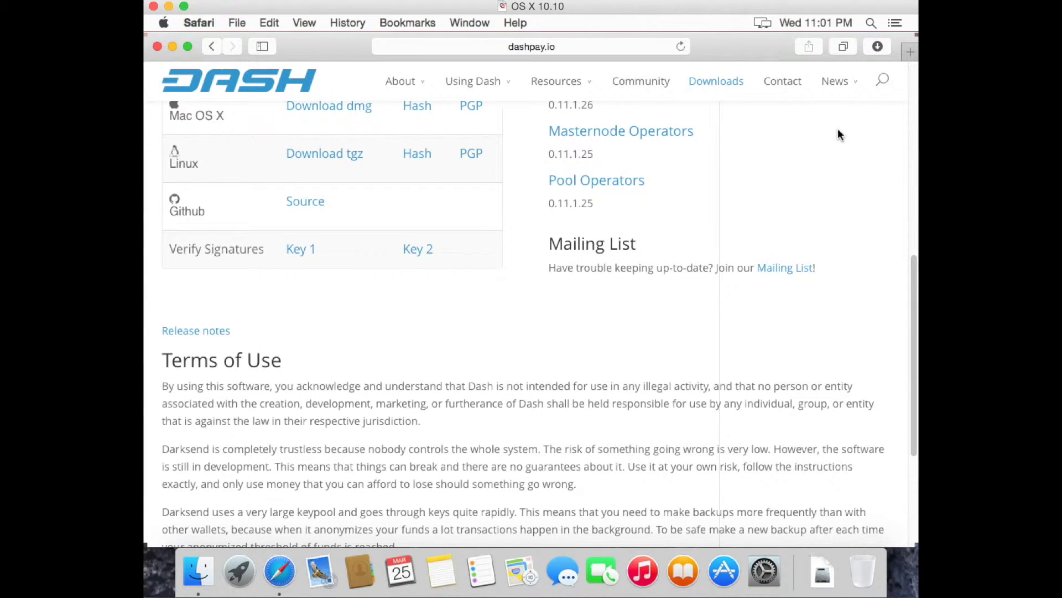
# Step: Open the downloaded dash-0.11.1.26-osx.dmg disk image from Downloads in Finder
pyautogui.click(200, 575)
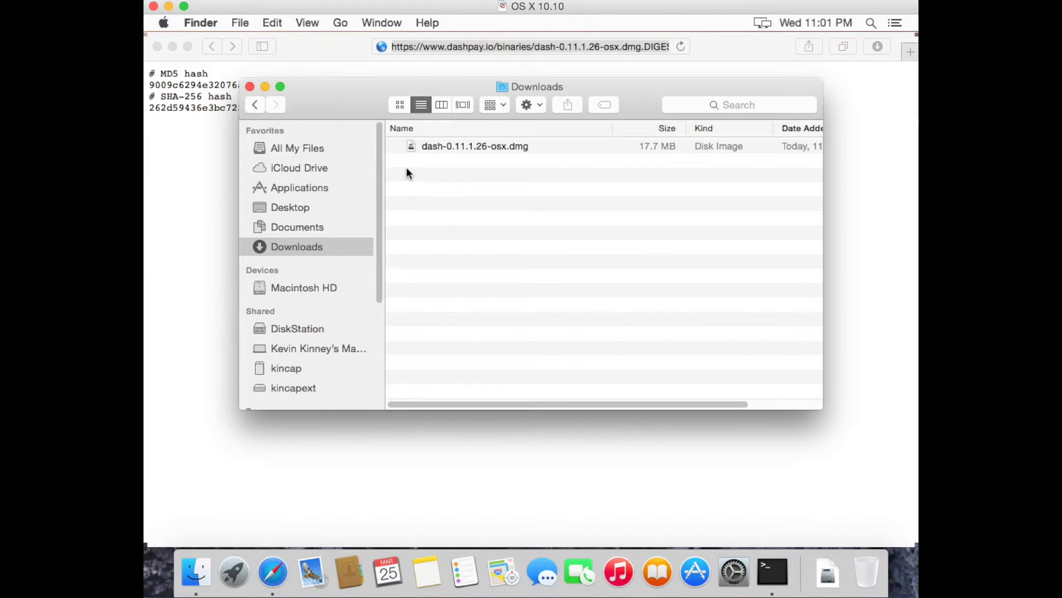
pyautogui.click(443, 145)
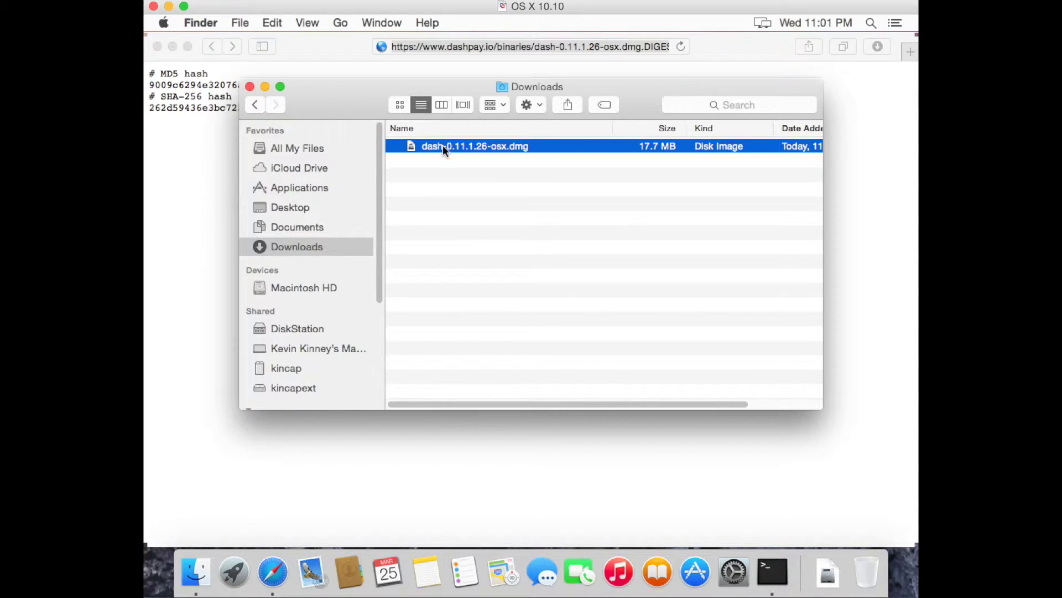
pyautogui.doubleClick(442, 145)
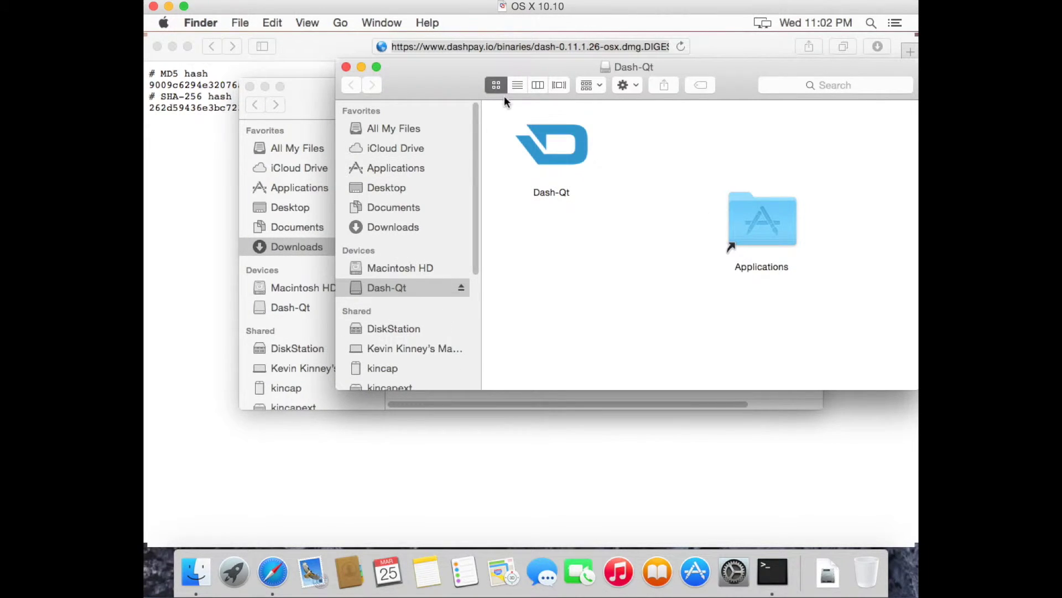
# Step: Copy Dash-Qt into the Applications folder and eject the Dash-Qt disk image
pyautogui.moveTo(510, 62); pyautogui.dragTo(419, 168)
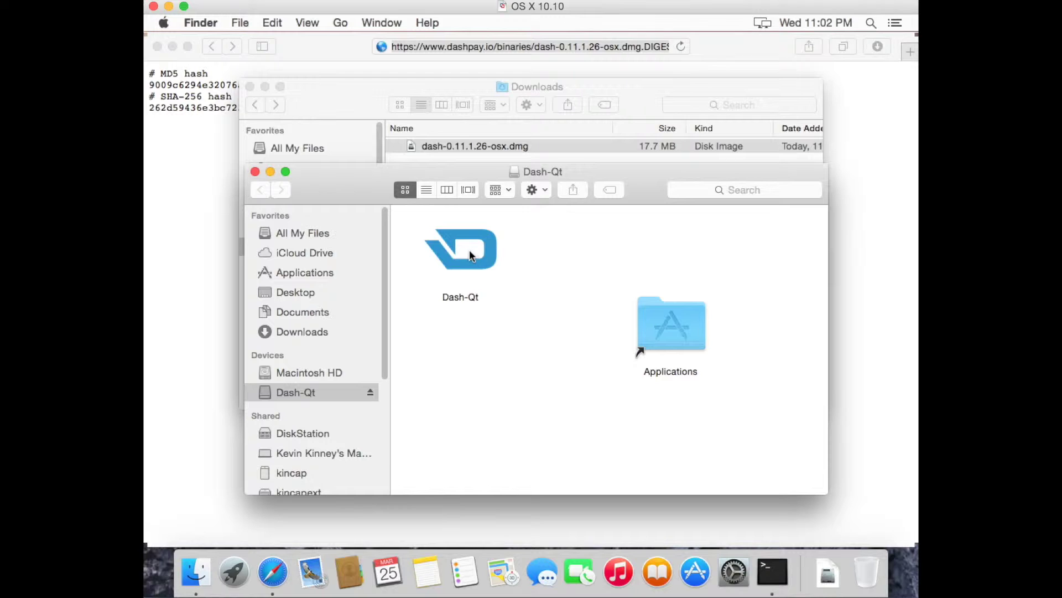
pyautogui.moveTo(470, 257); pyautogui.dragTo(678, 323)
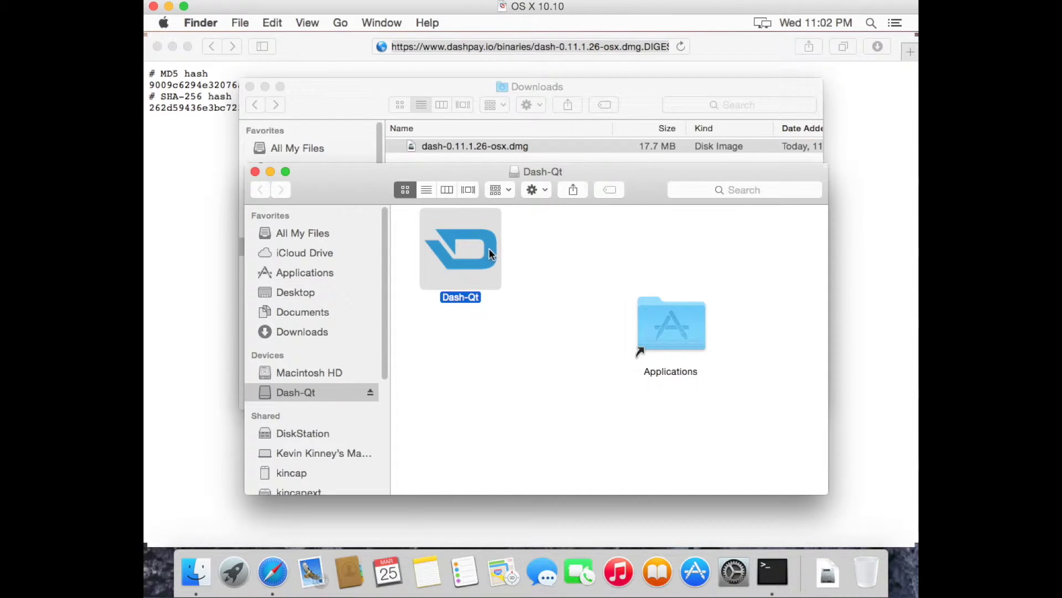
pyautogui.moveTo(466, 250); pyautogui.dragTo(678, 316)
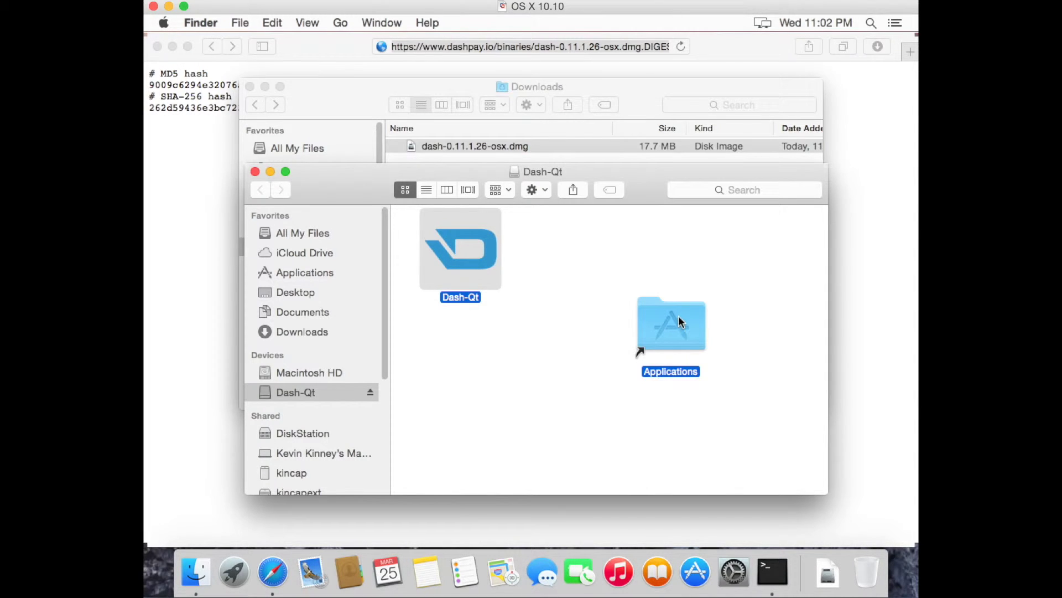
pyautogui.click(371, 393)
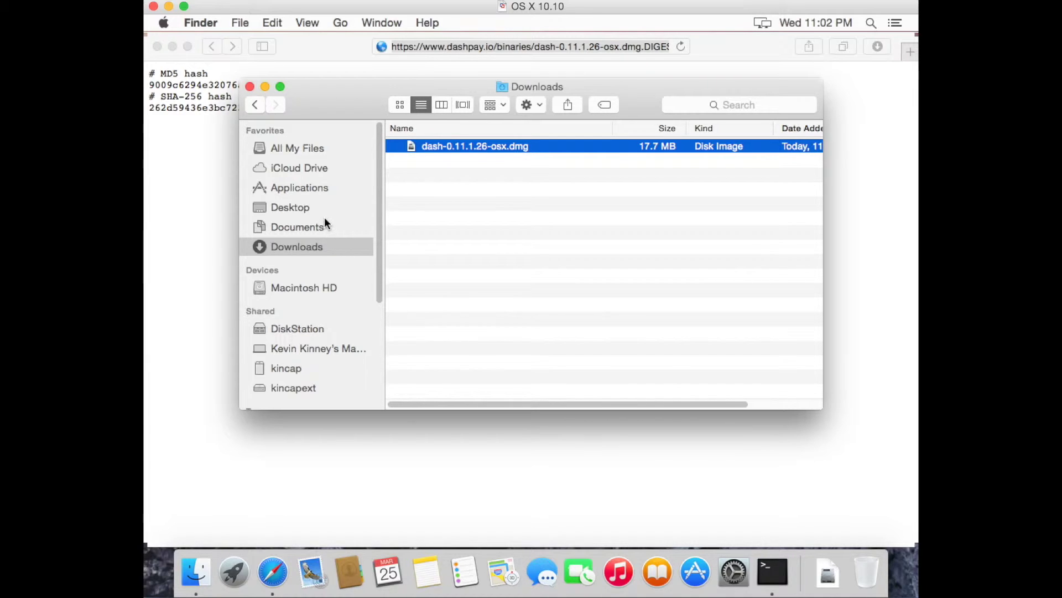
# Step: Show the Applications folder in Finder and select Dash-Qt
pyautogui.click(310, 184)
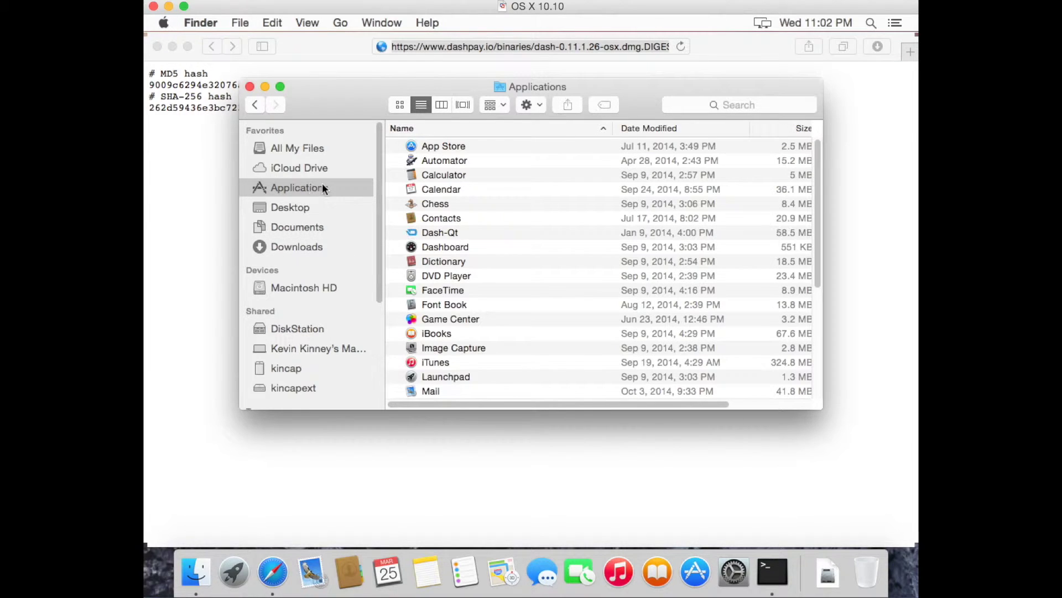
pyautogui.click(472, 246)
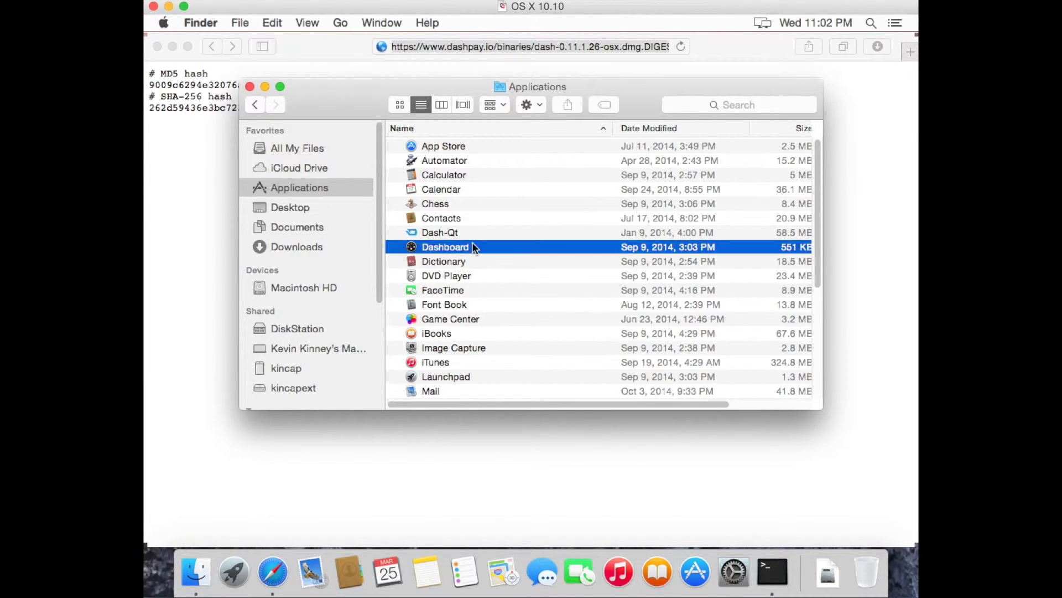
pyautogui.click(471, 237)
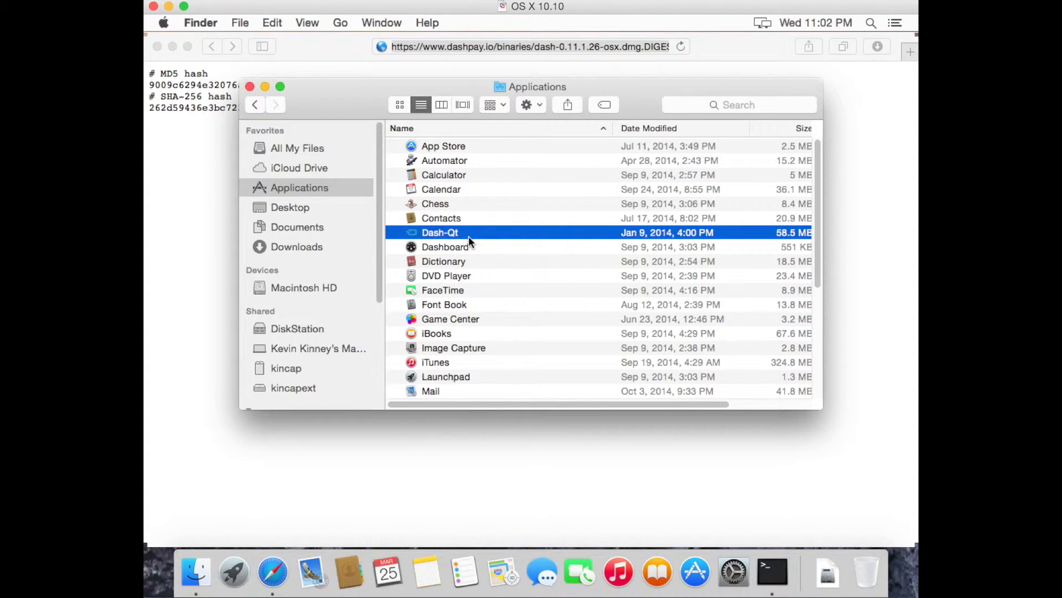
# Step: Quit Safari and Terminal, leaving the Applications window in view
pyautogui.click(314, 52)
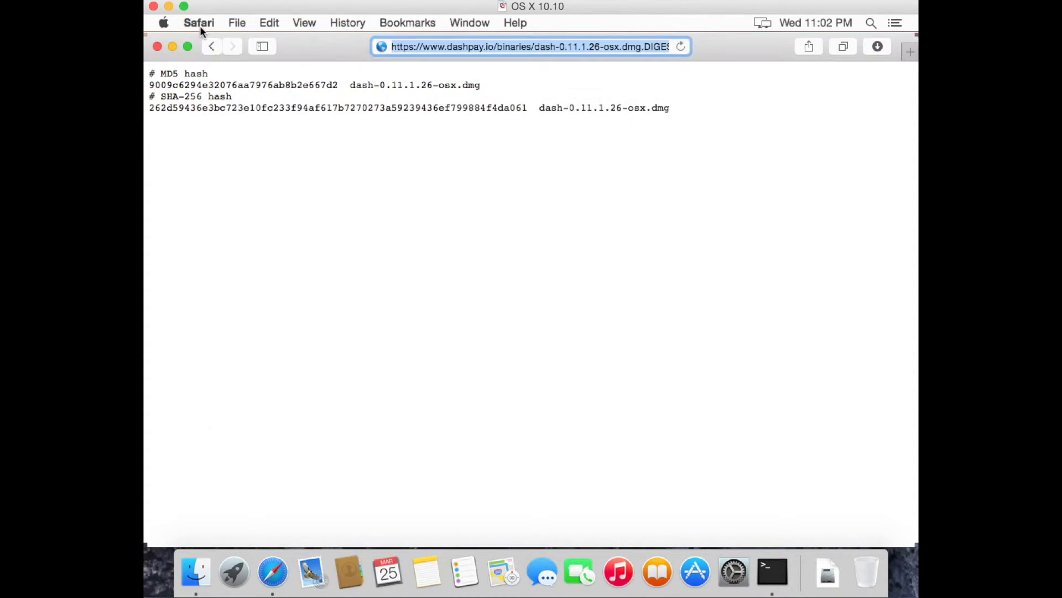
pyautogui.click(200, 24)
pyautogui.click(207, 201)
pyautogui.moveTo(324, 97); pyautogui.dragTo(380, 96)
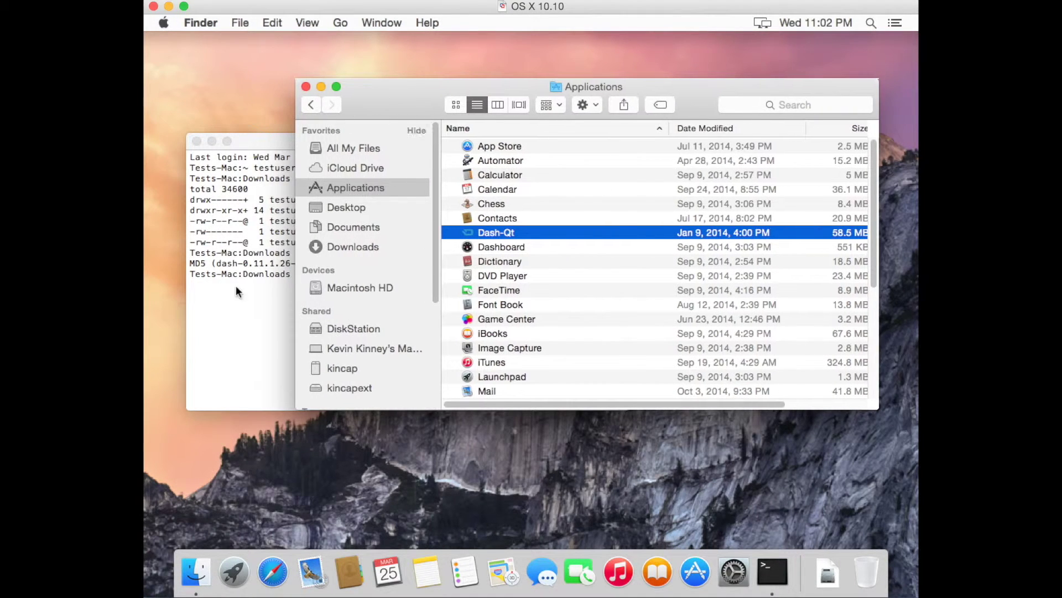
pyautogui.click(236, 285)
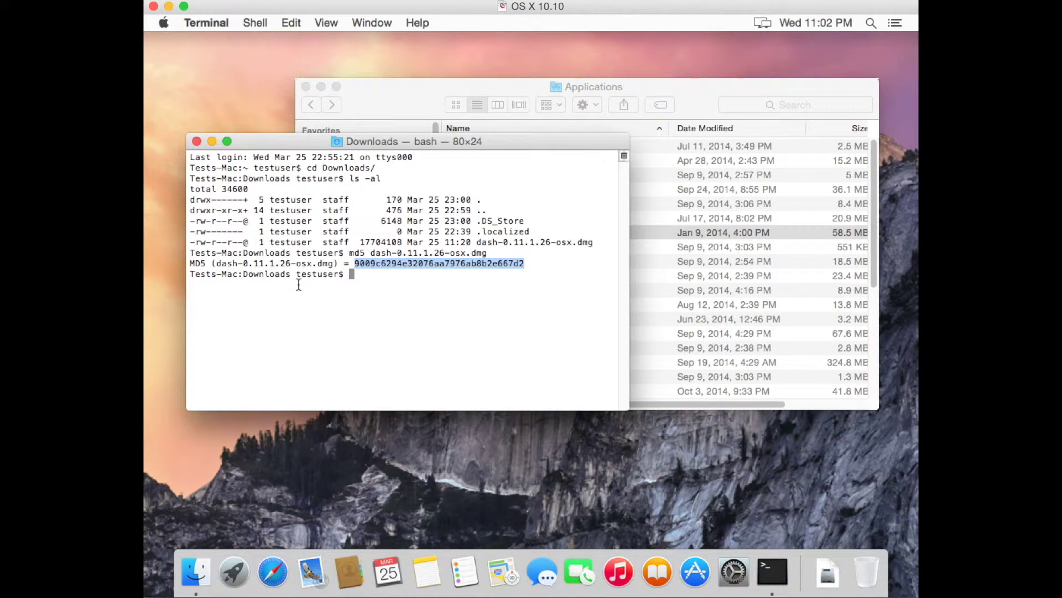
pyautogui.click(224, 22)
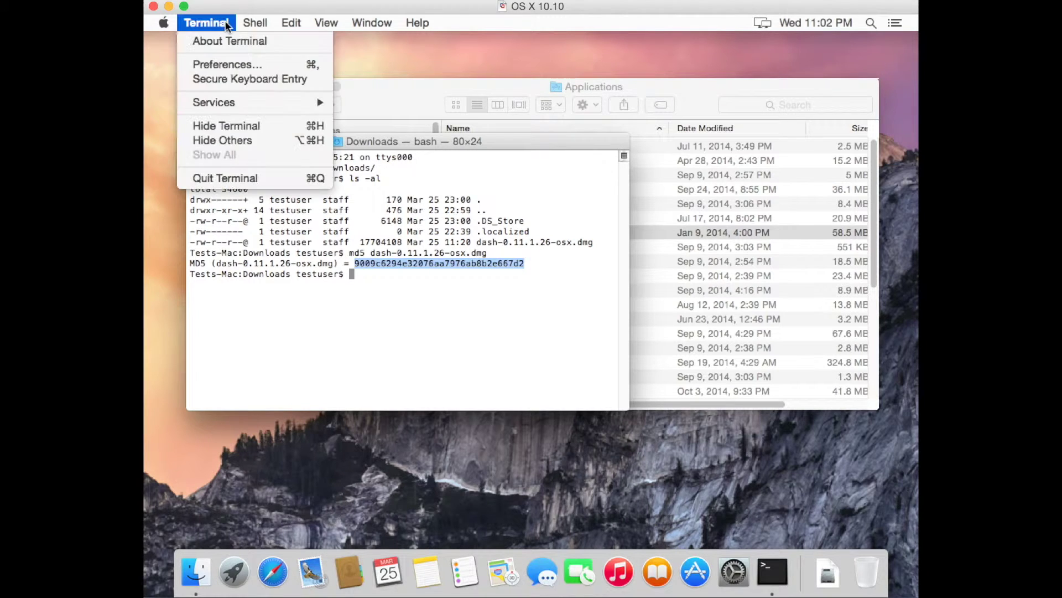
pyautogui.click(230, 182)
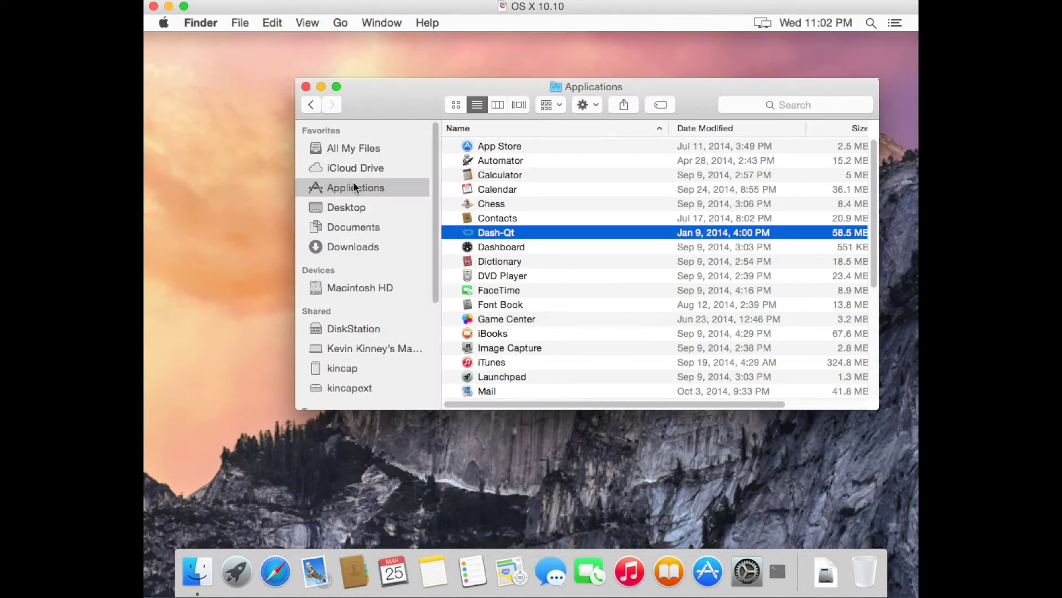
pyautogui.doubleClick(508, 232)
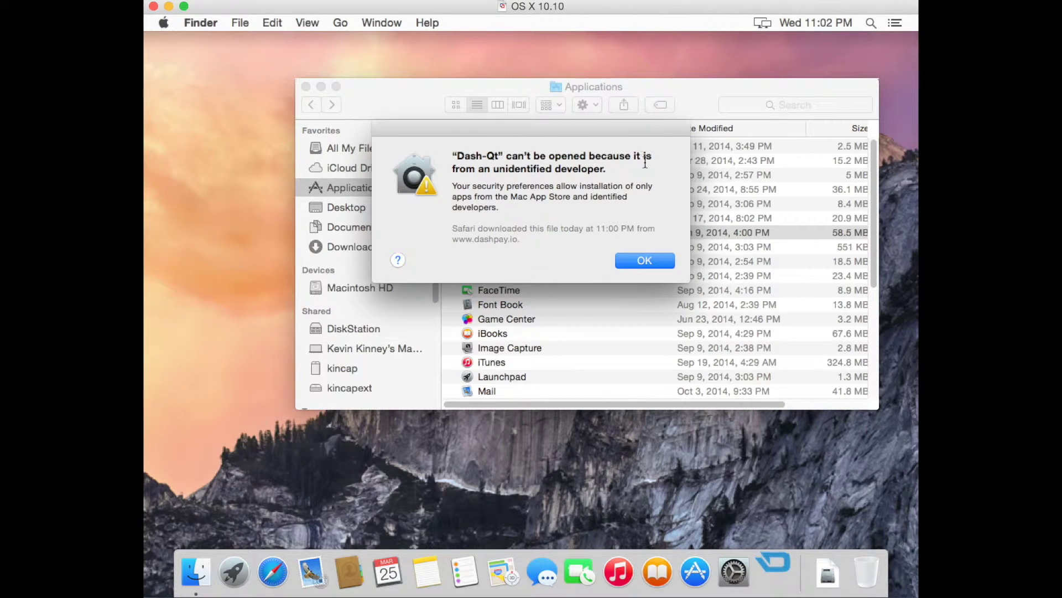
pyautogui.click(645, 260)
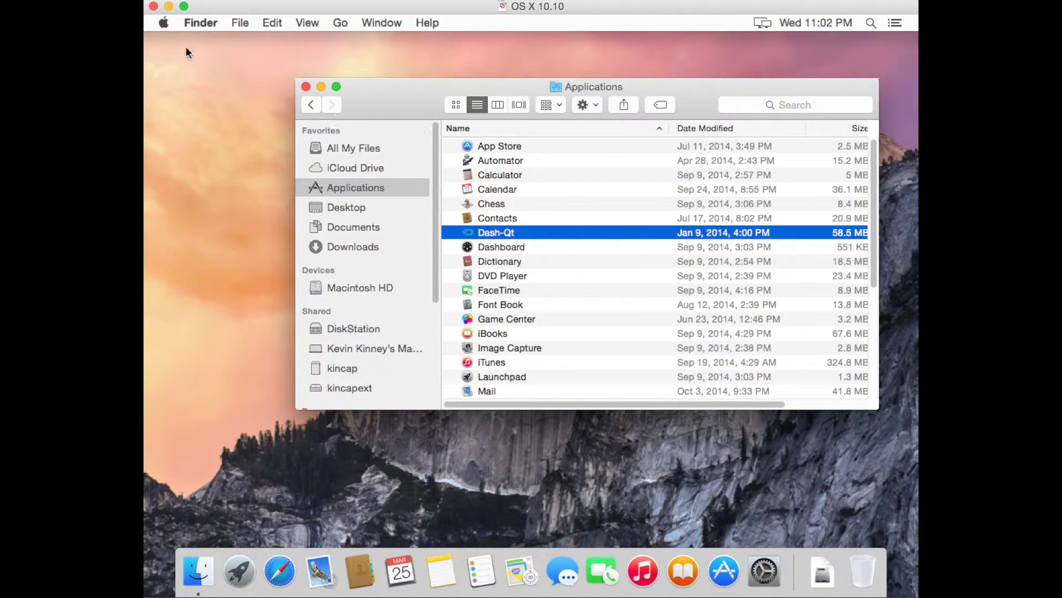
pyautogui.click(164, 23)
# Step: Open Security & Privacy and unlock it with the administrator password
pyautogui.click(180, 64)
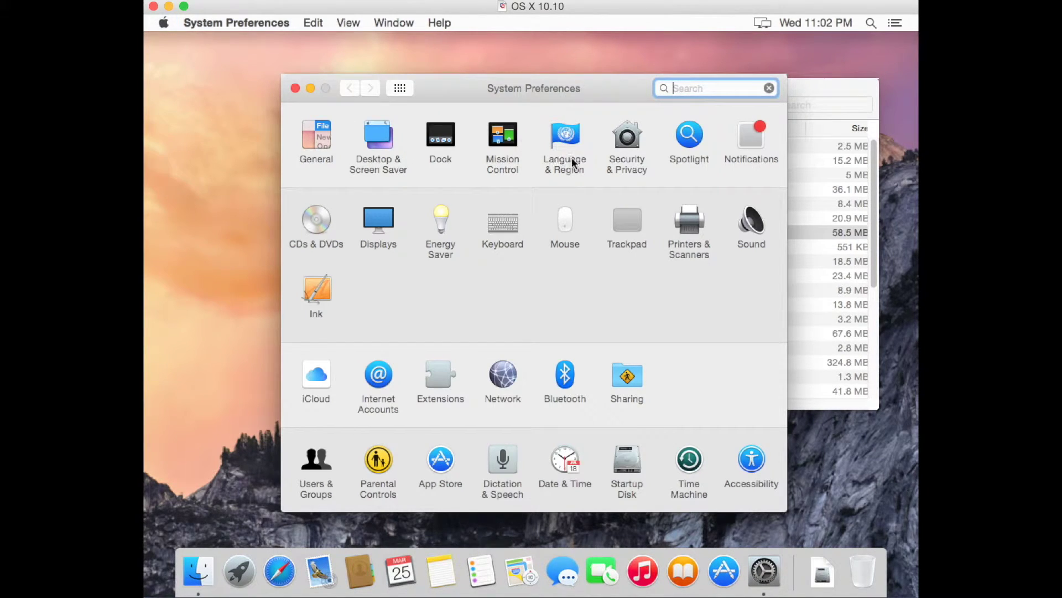
pyautogui.click(617, 146)
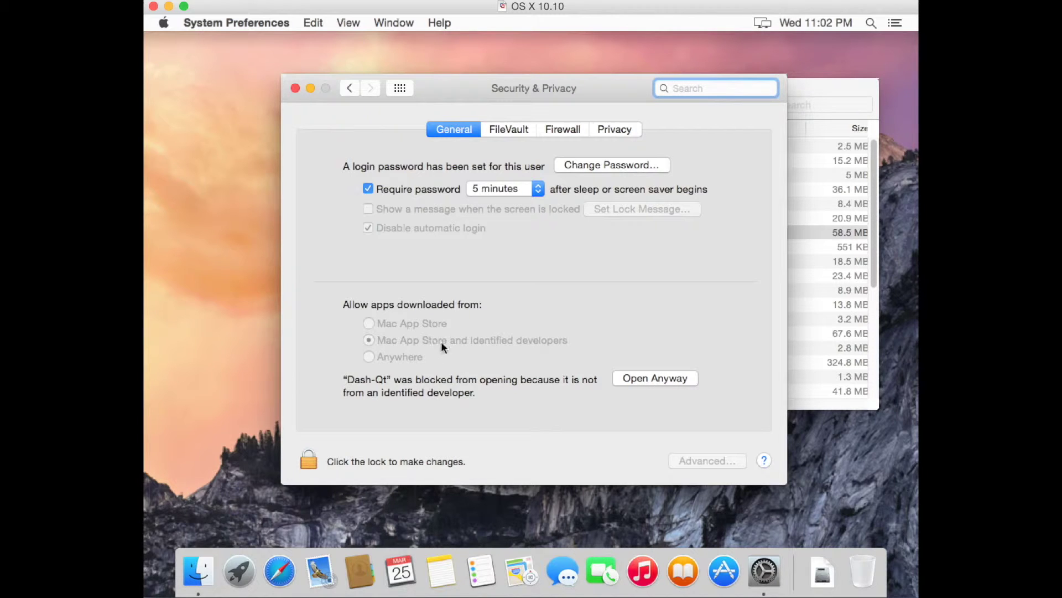
pyautogui.click(307, 460)
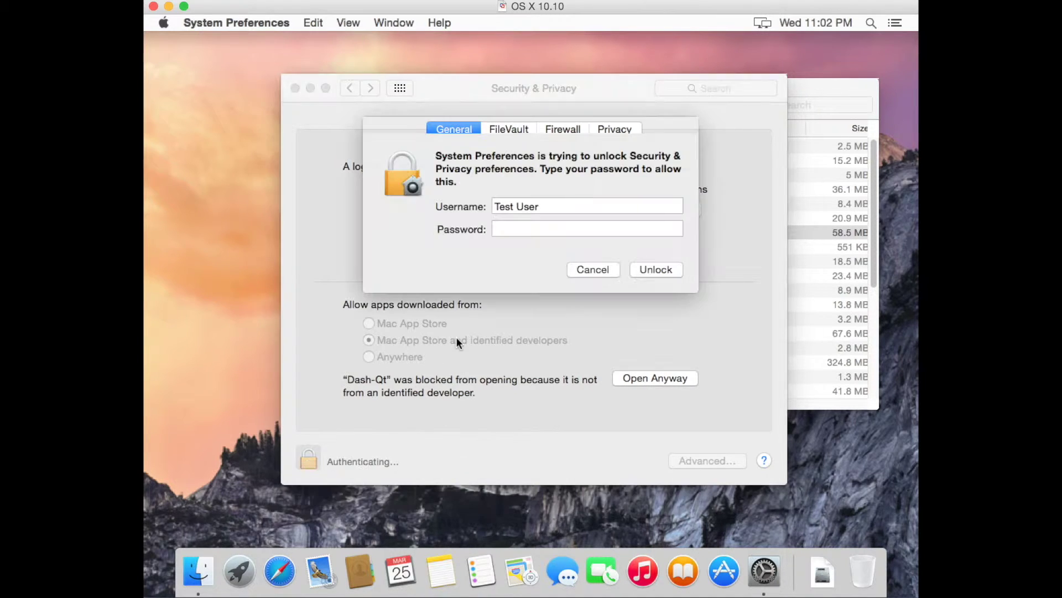
pyautogui.write('test')
pyautogui.press('Return')
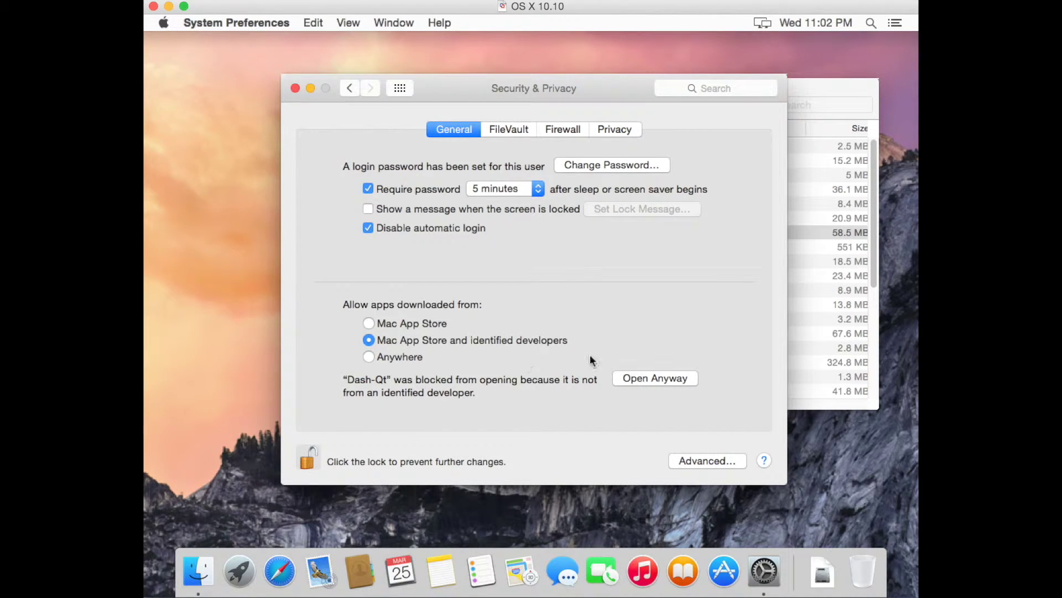
# Step: Allow apps downloaded from Anywhere, re-lock the settings and close System Preferences
pyautogui.click(397, 352)
pyautogui.click(576, 205)
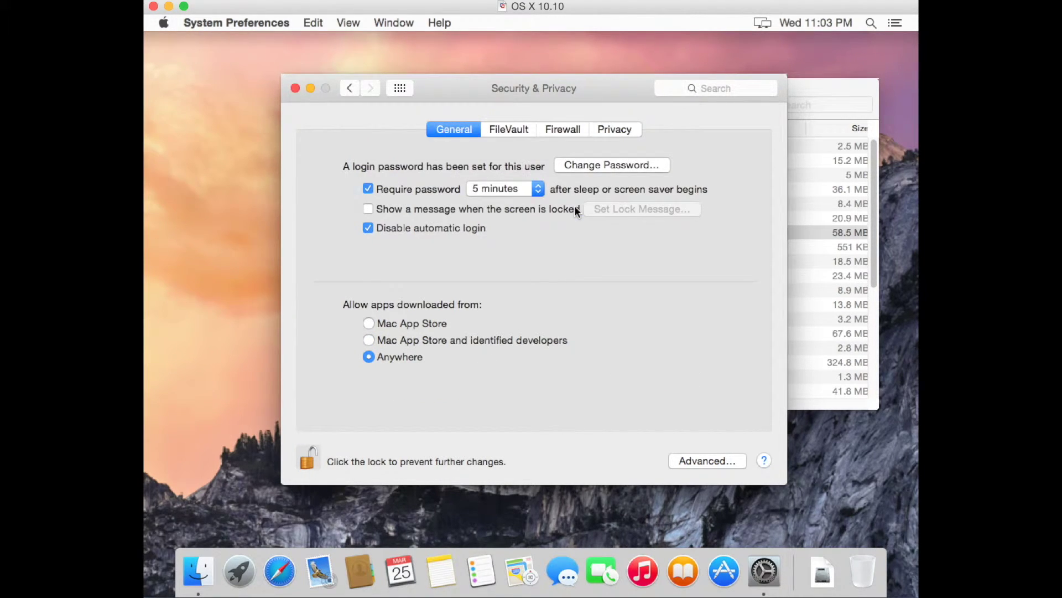
pyautogui.click(306, 459)
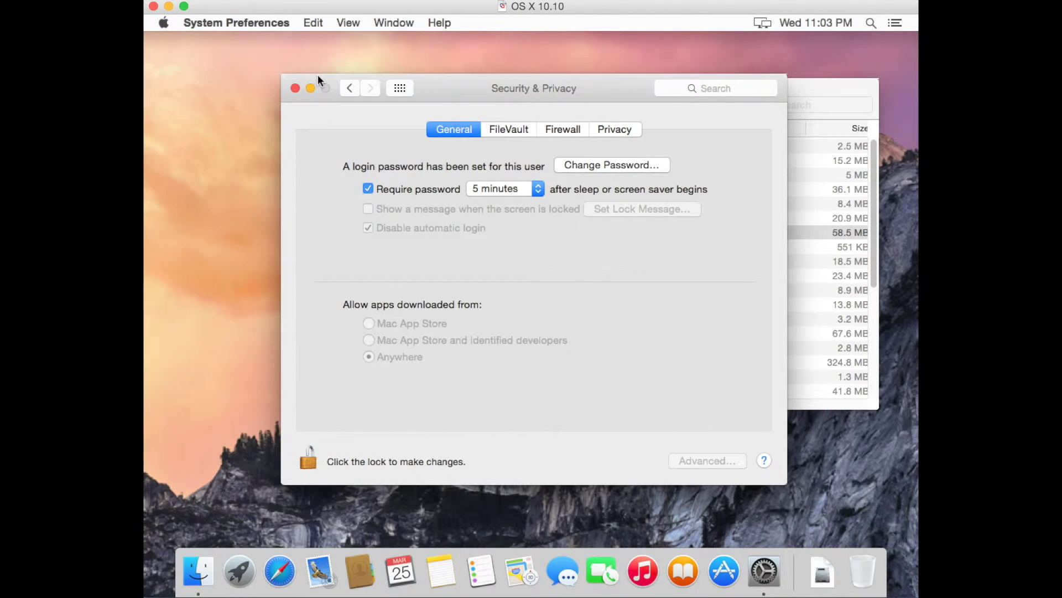
pyautogui.click(296, 89)
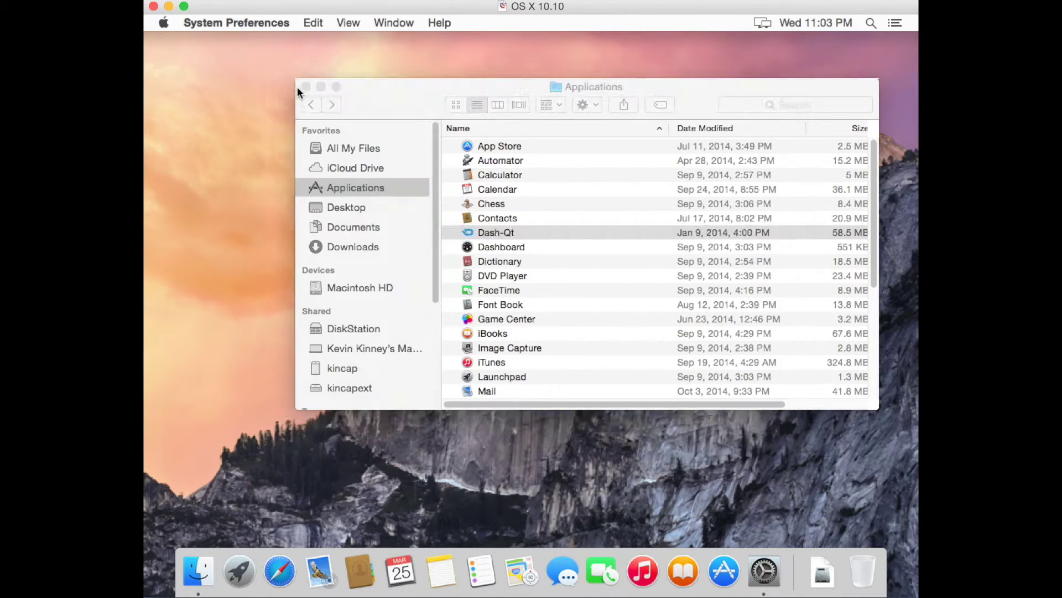
# Step: Launch Dash-Qt, approve opening the downloaded app, and keep the default data directory
pyautogui.click(504, 235)
pyautogui.doubleClick(506, 234)
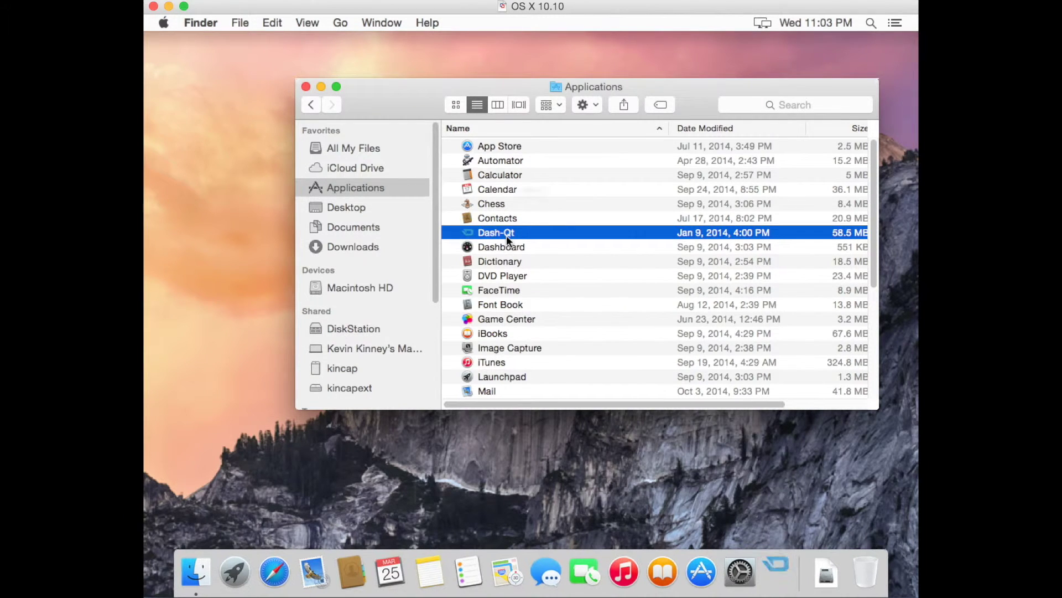
pyautogui.click(676, 232)
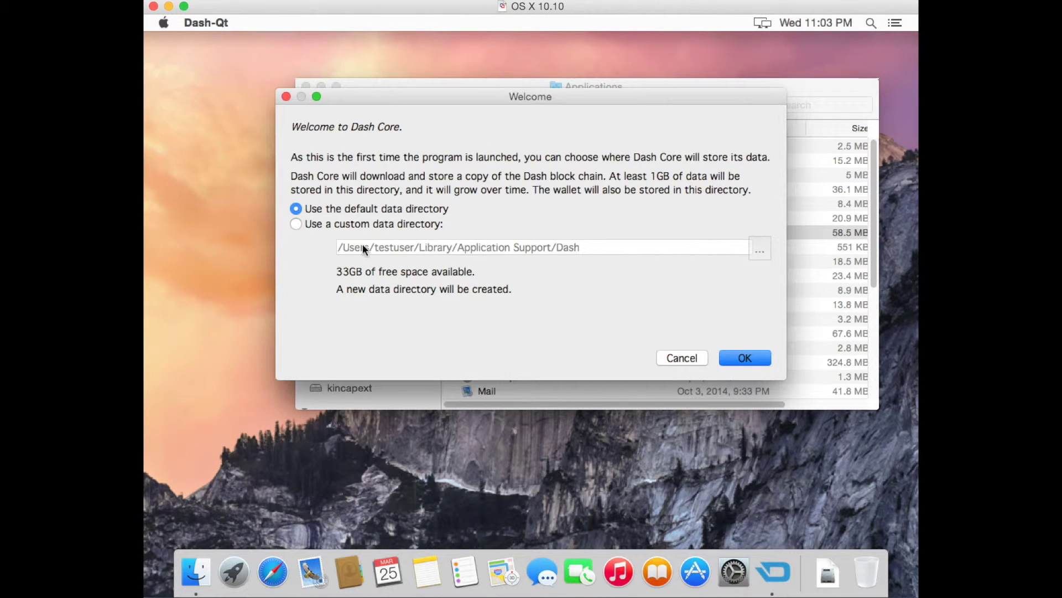
pyautogui.click(745, 360)
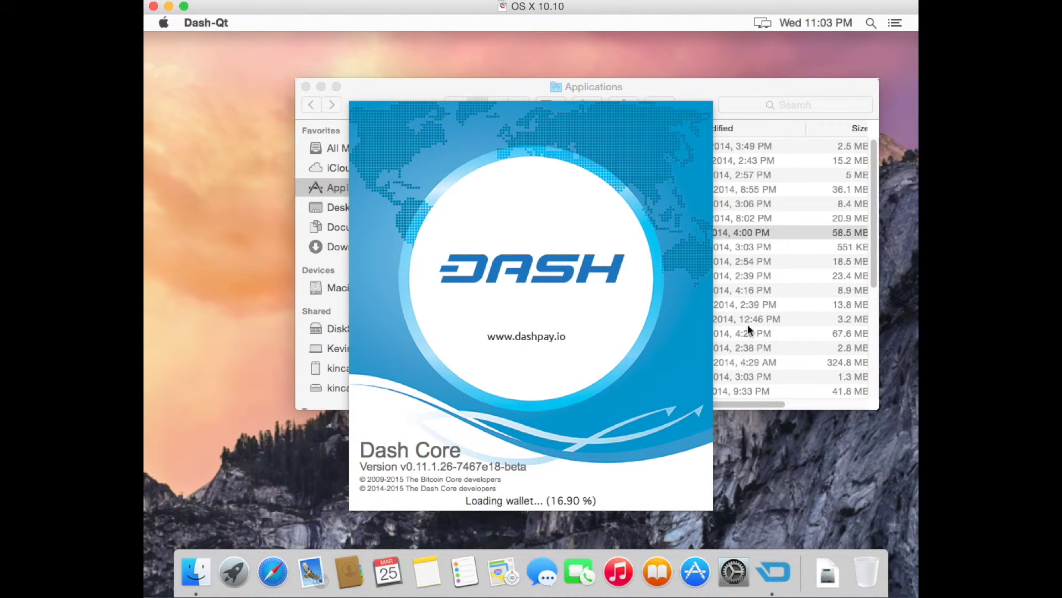
# Step: Close the Finder Applications window and reposition the Dash Core wallet window
pyautogui.click(775, 88)
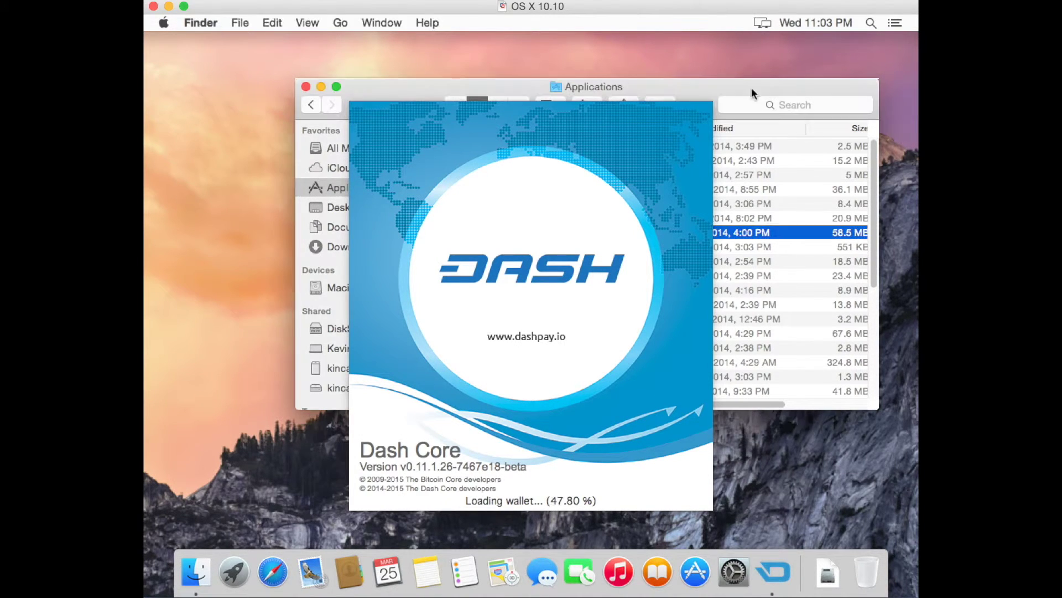
pyautogui.click(307, 87)
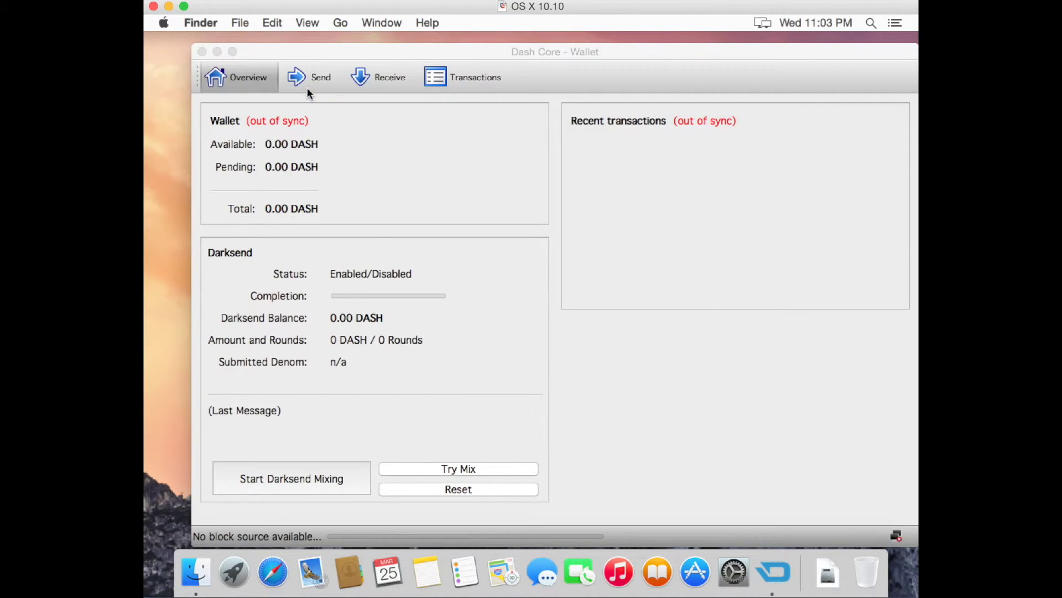
pyautogui.moveTo(567, 51); pyautogui.dragTo(546, 45)
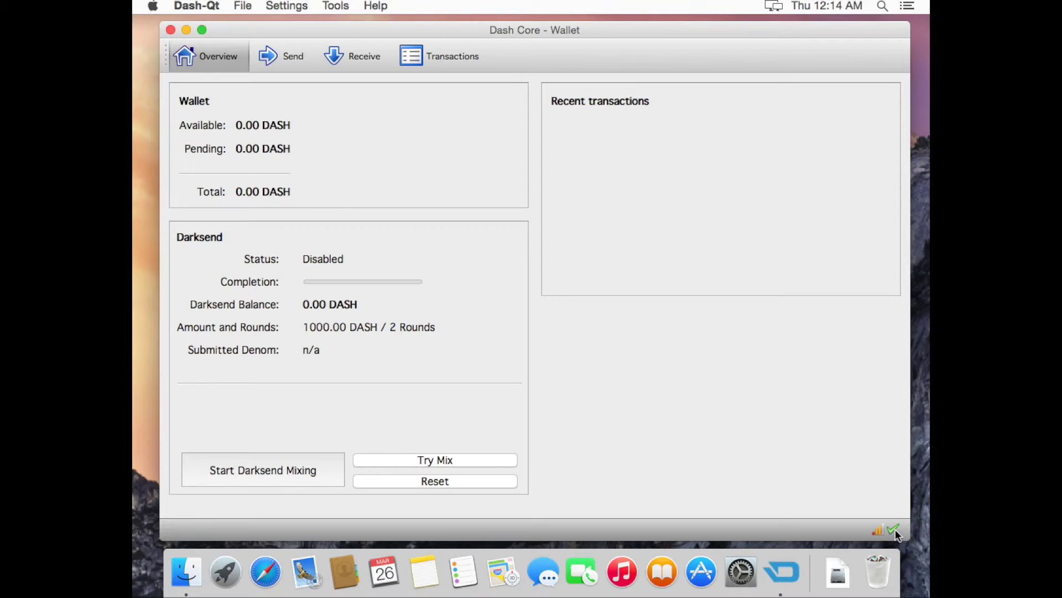
# Step: Encrypt the wallet with a new passphrase entered twice, confirming and acknowledging the closing notice
pyautogui.moveTo(896, 533)
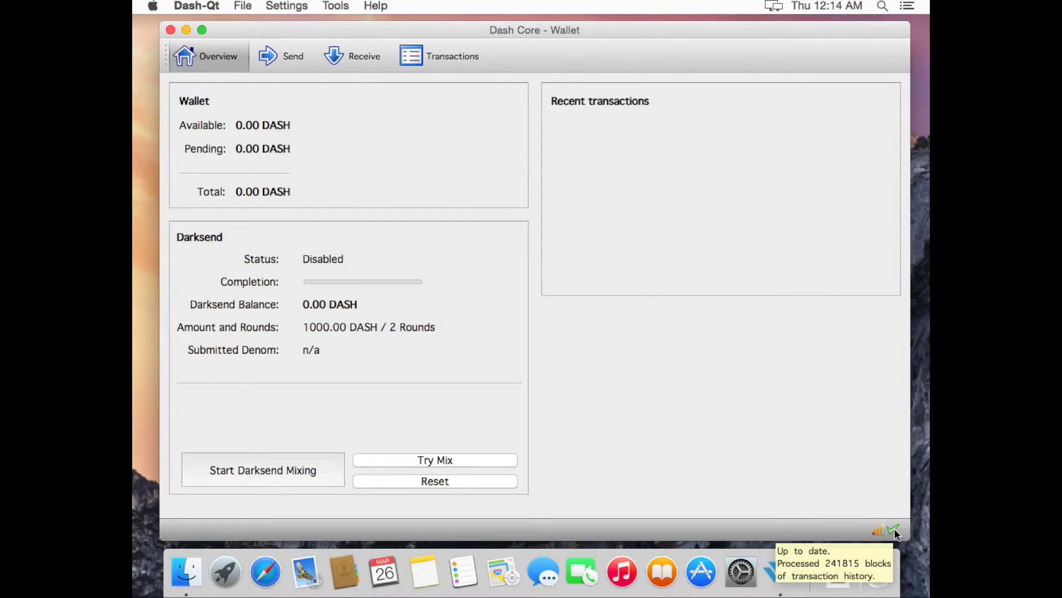
pyautogui.click(244, 8)
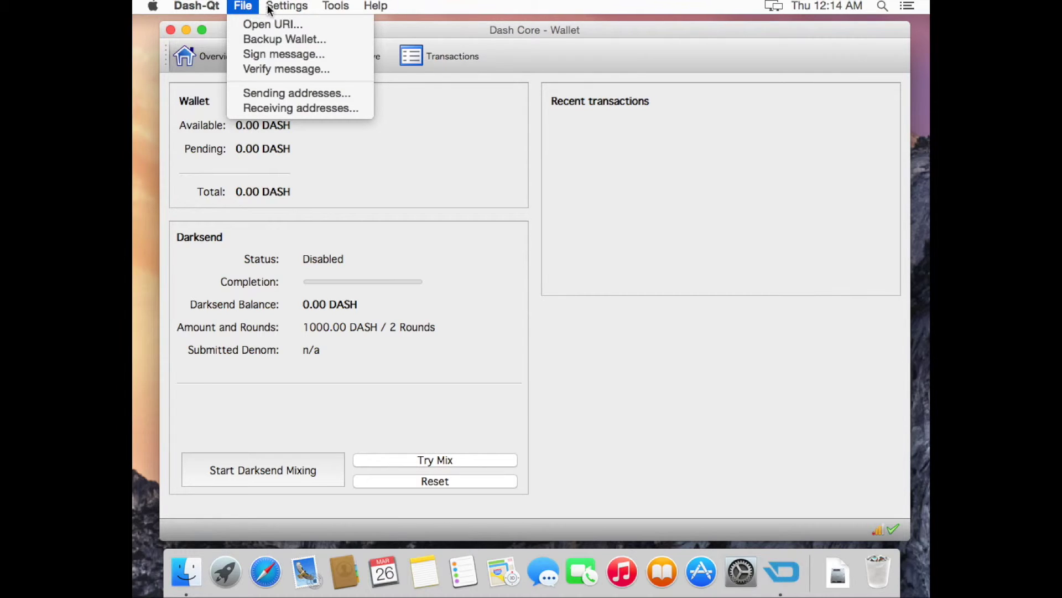
pyautogui.moveTo(271, 8)
pyautogui.click(281, 24)
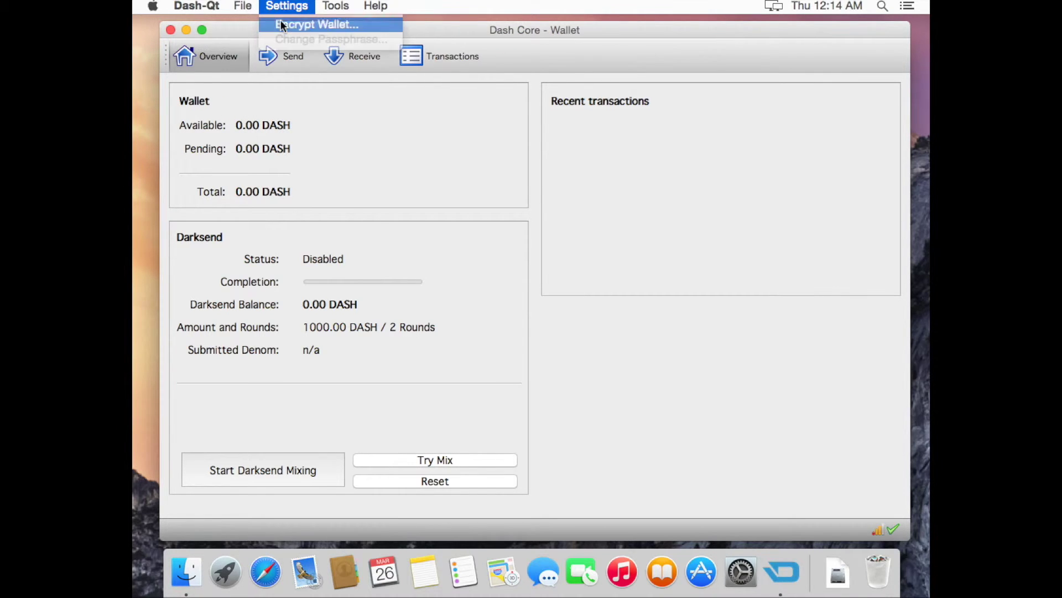
pyautogui.write('••••••••••')
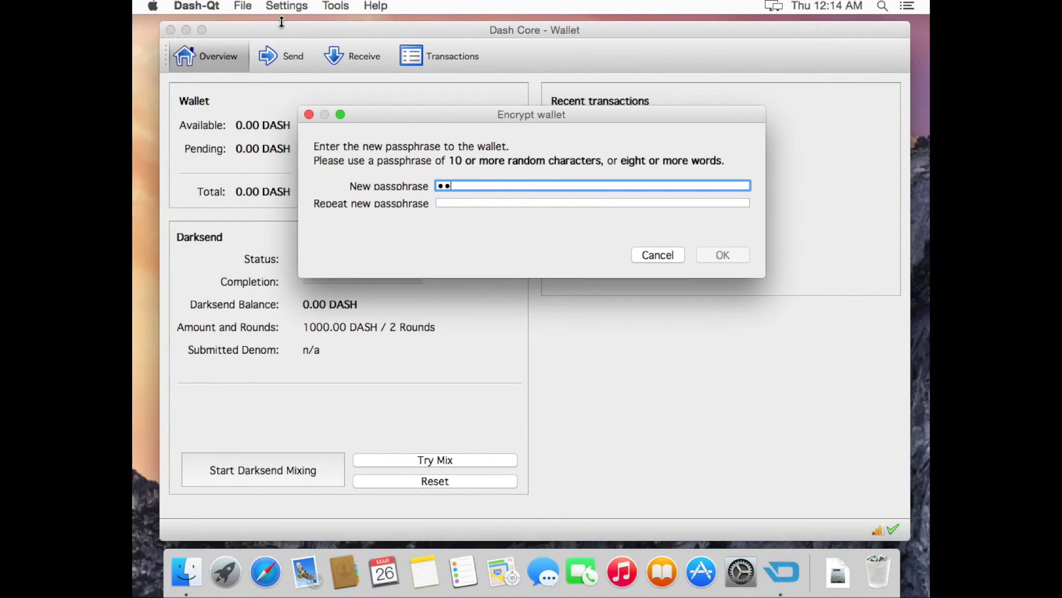
pyautogui.press('Tab')
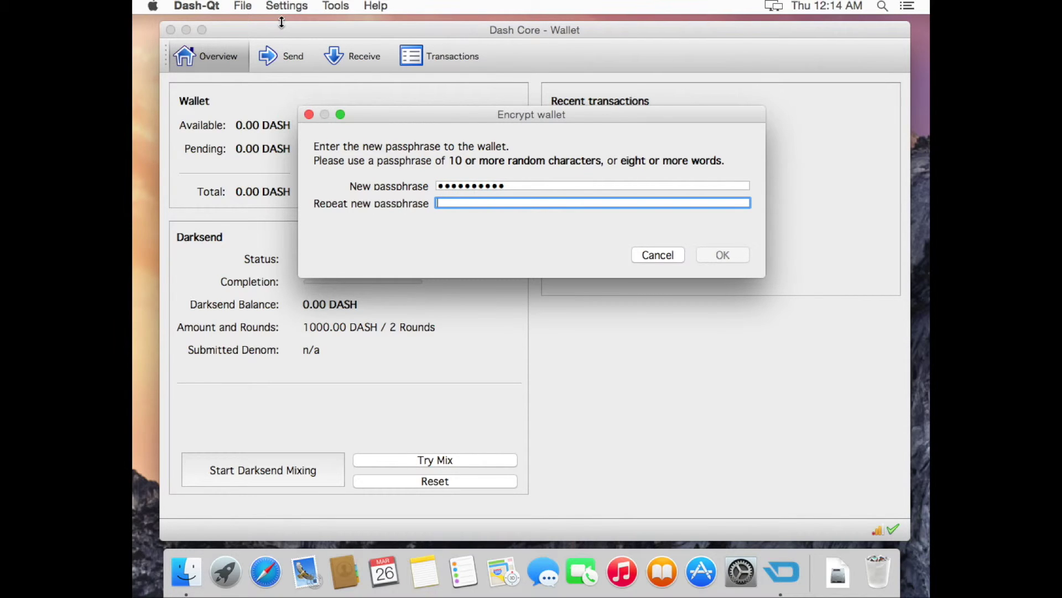
pyautogui.write('••••••••••')
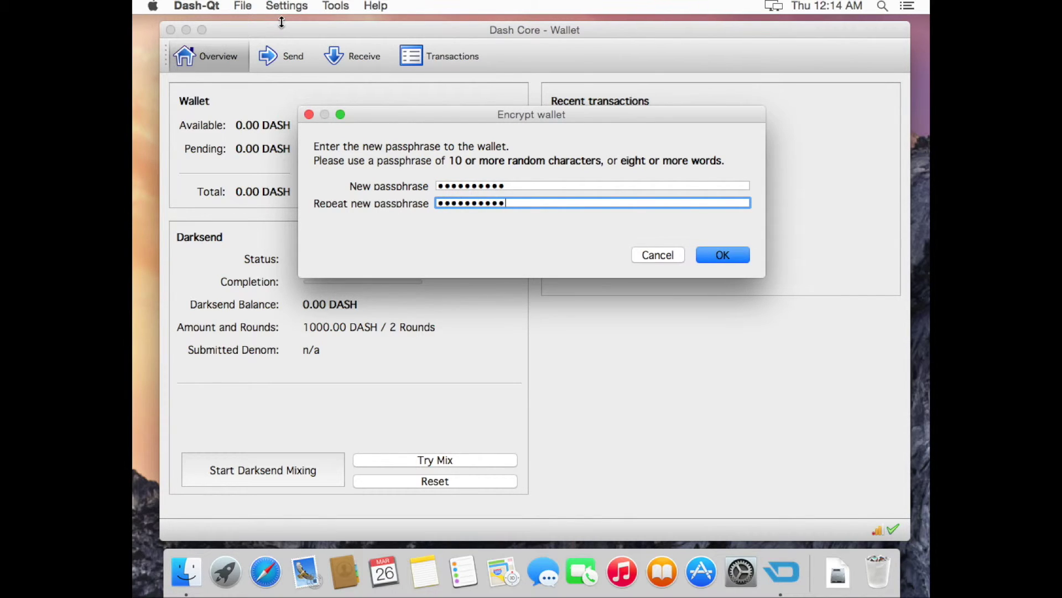
pyautogui.click(704, 257)
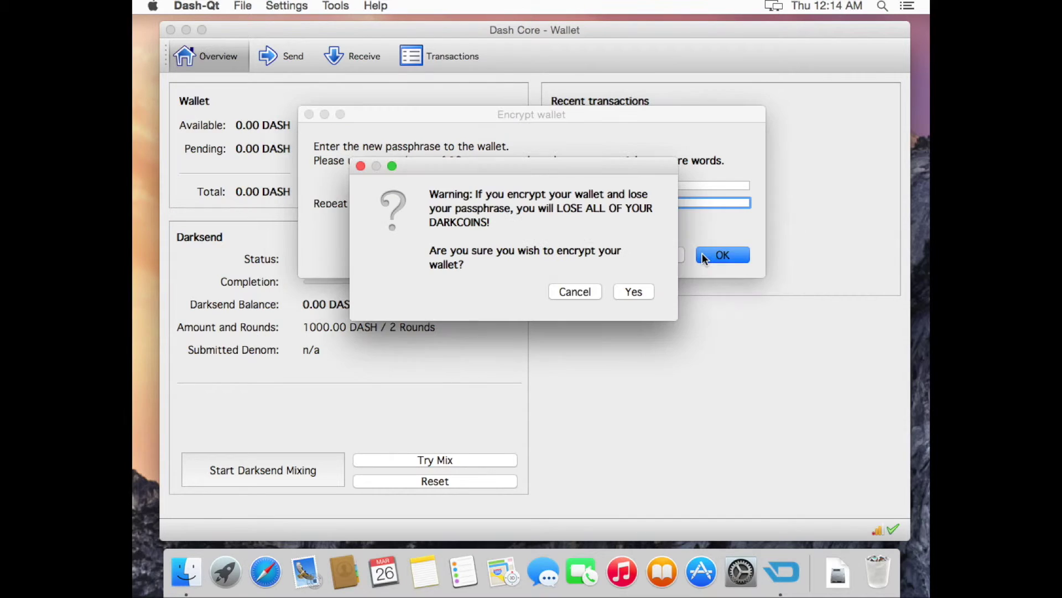
pyautogui.click(634, 293)
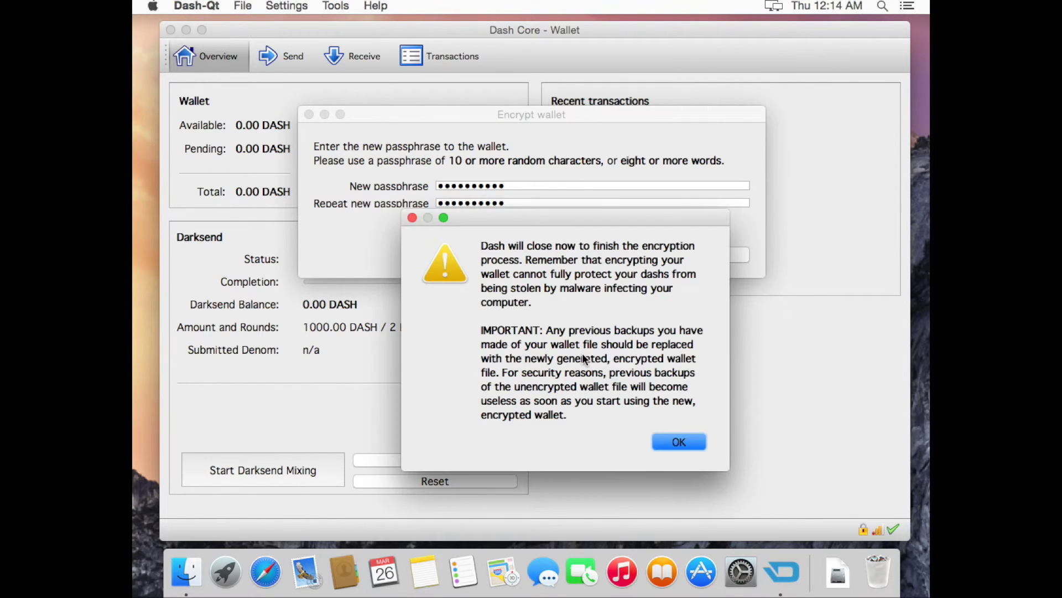
pyautogui.click(673, 441)
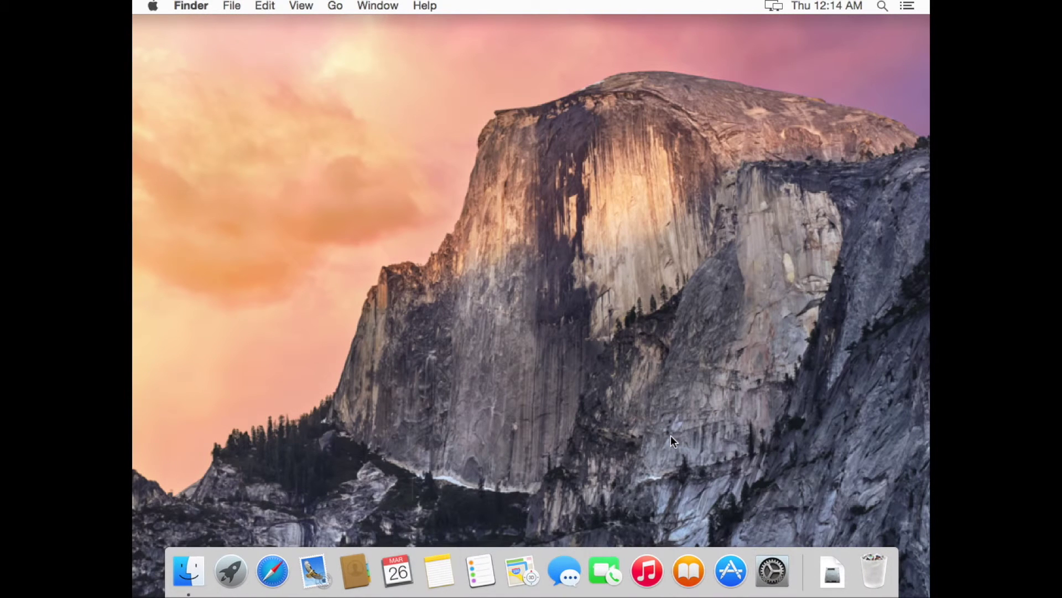
# Step: Relaunch Dash-Qt from Finder's Applications folder, close Finder, and bring the locked wallet forward
pyautogui.click(189, 568)
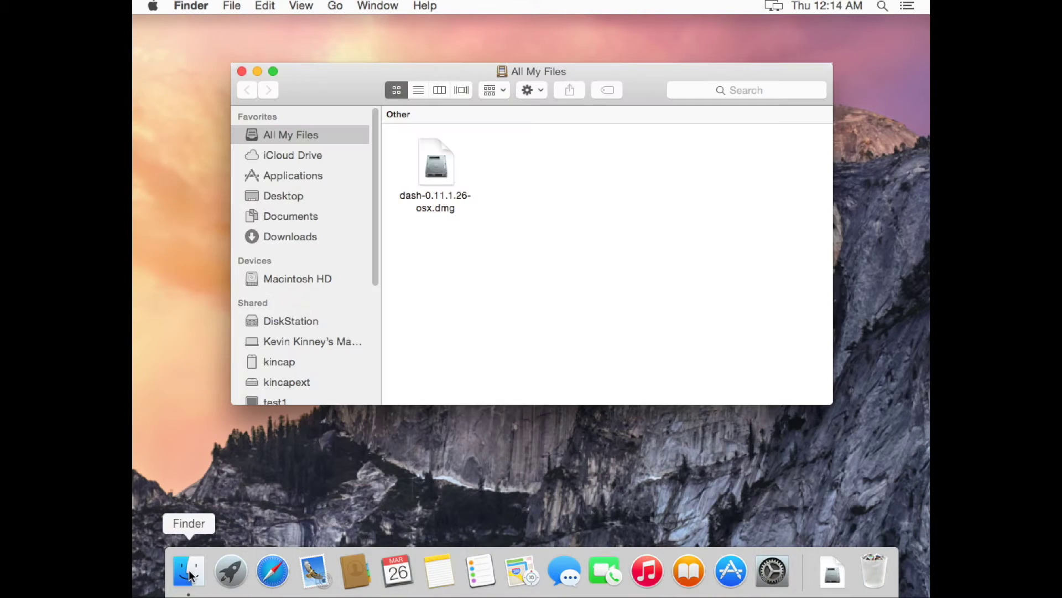
pyautogui.click(300, 176)
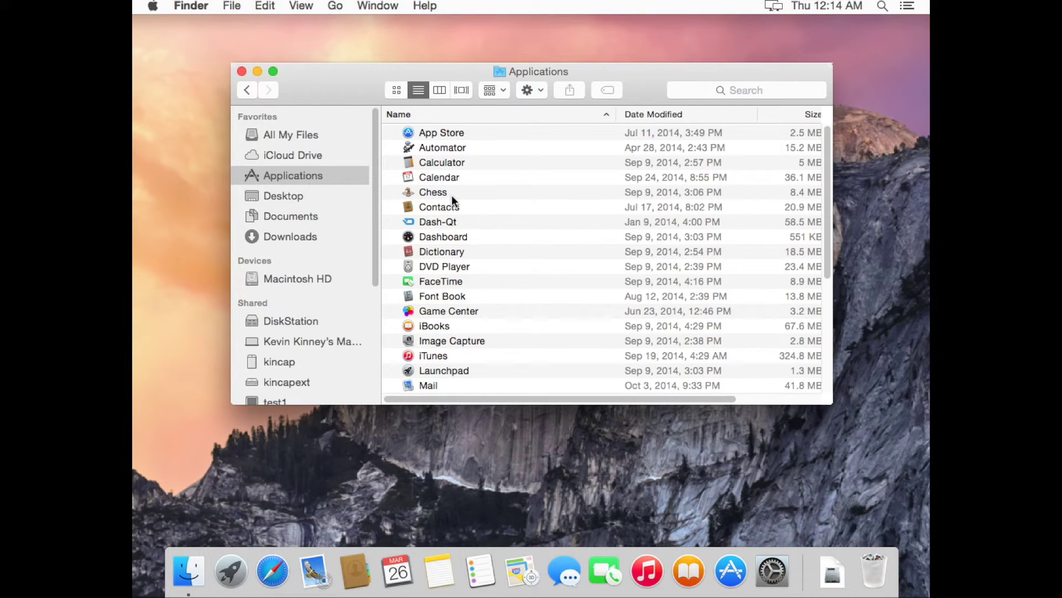
pyautogui.click(451, 221)
pyautogui.doubleClick(450, 221)
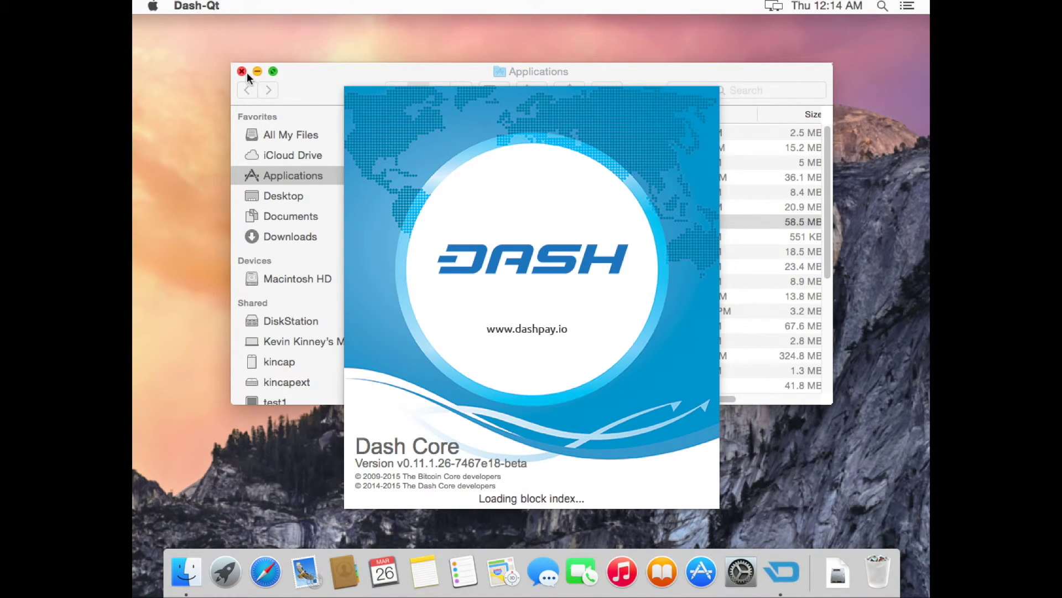
pyautogui.click(247, 72)
pyautogui.click(240, 71)
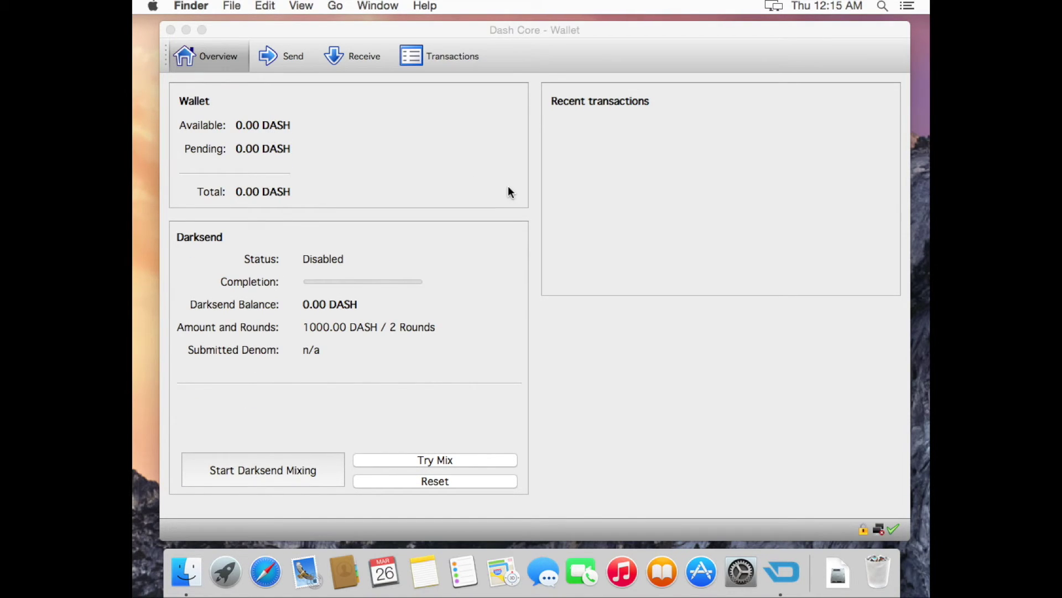
pyautogui.click(866, 533)
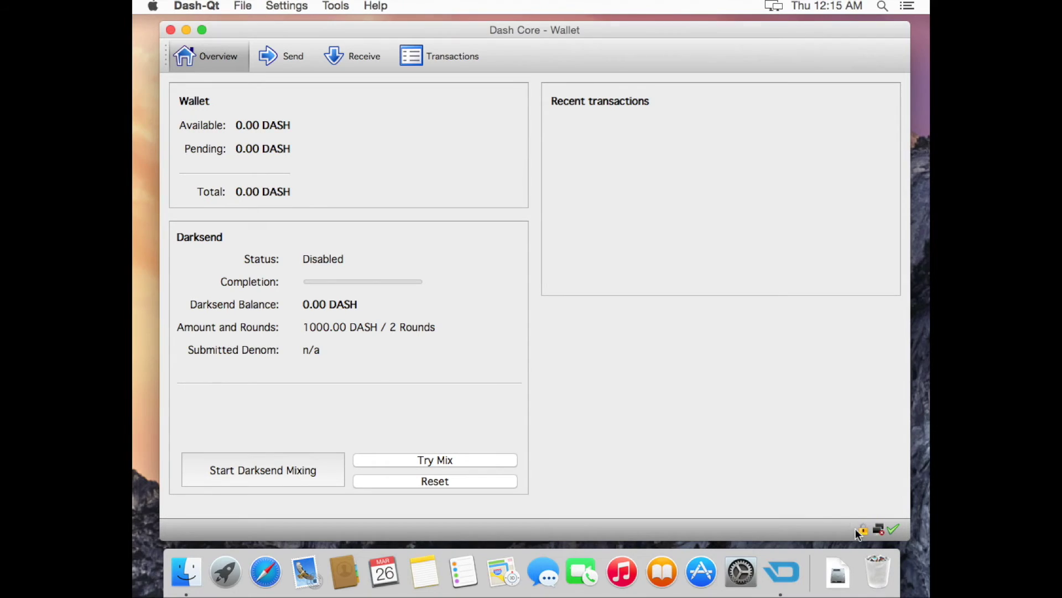
pyautogui.moveTo(866, 534)
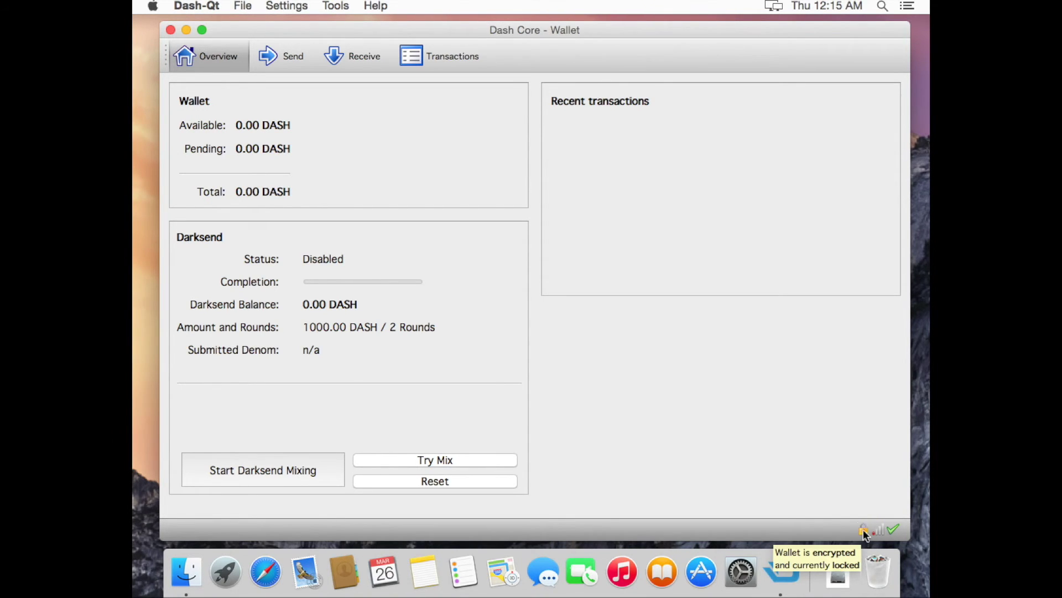
# Step: Create a Receive payment request labelled 'test1', copy its address, and close the details
pyautogui.click(372, 50)
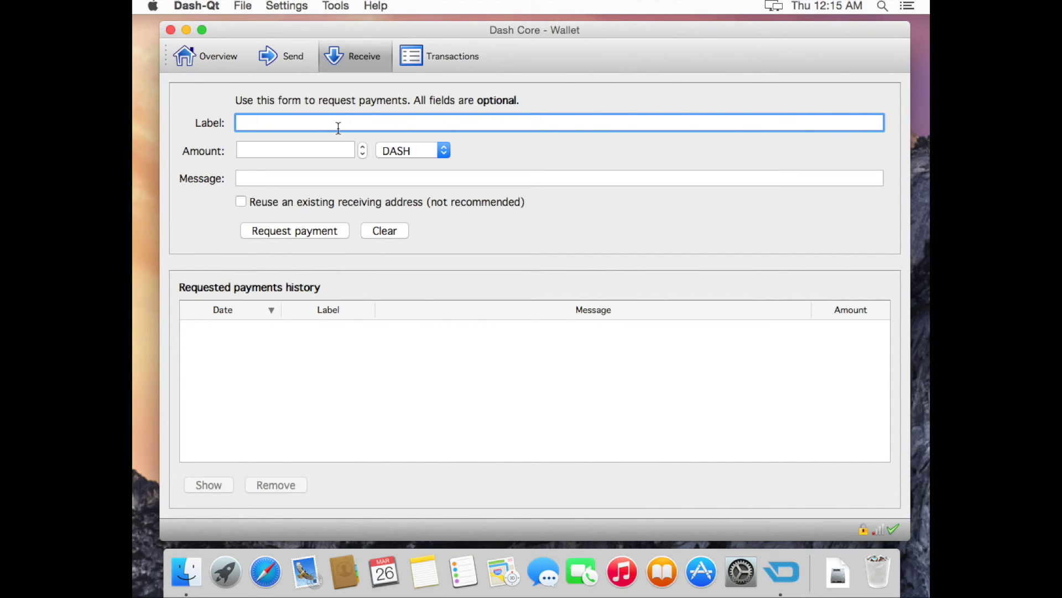
pyautogui.write('test1')
pyautogui.click(309, 230)
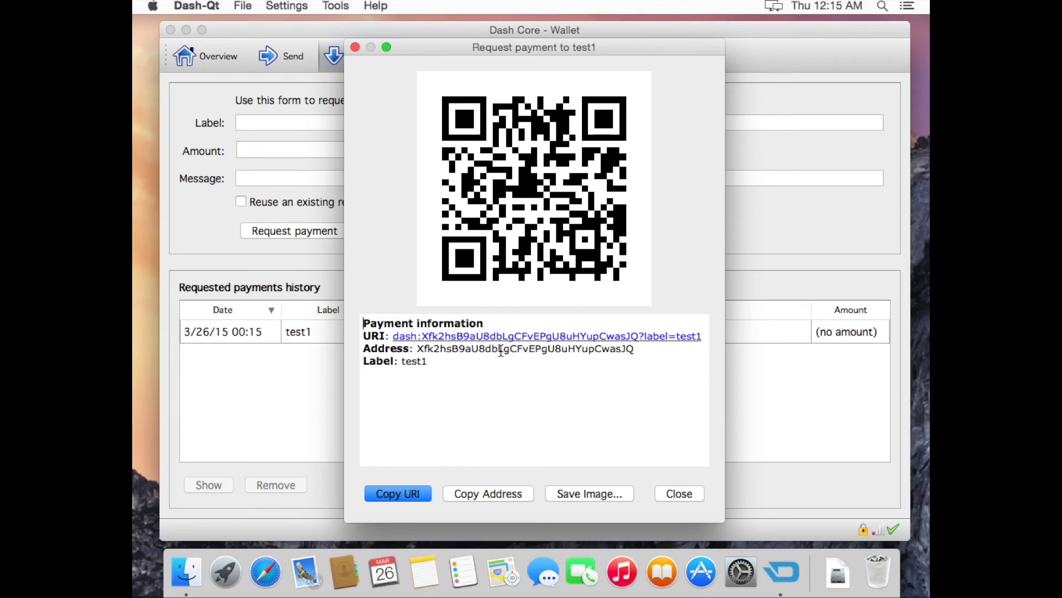
pyautogui.click(504, 493)
pyautogui.click(685, 493)
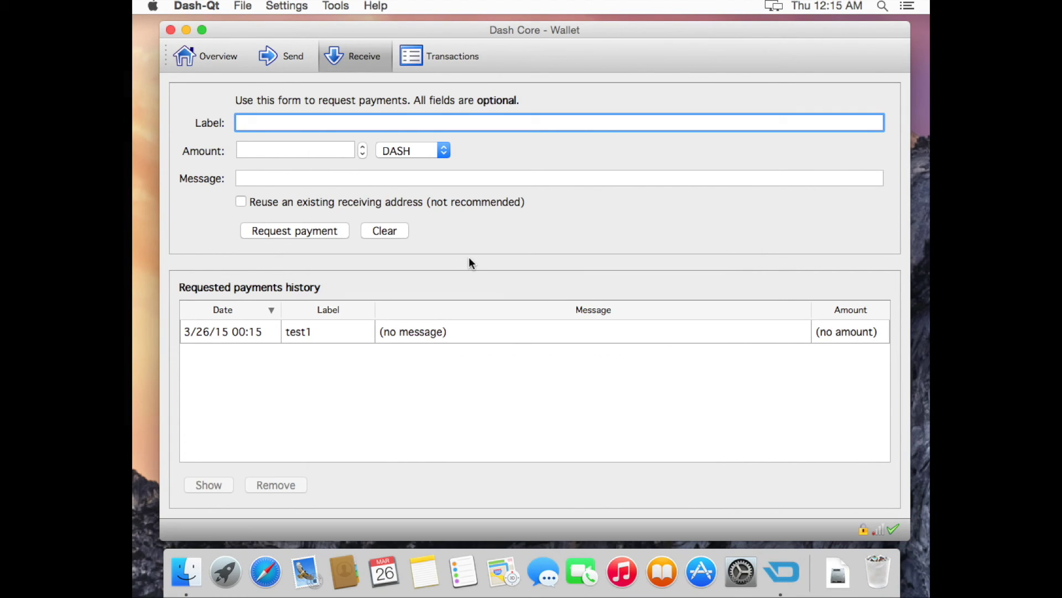